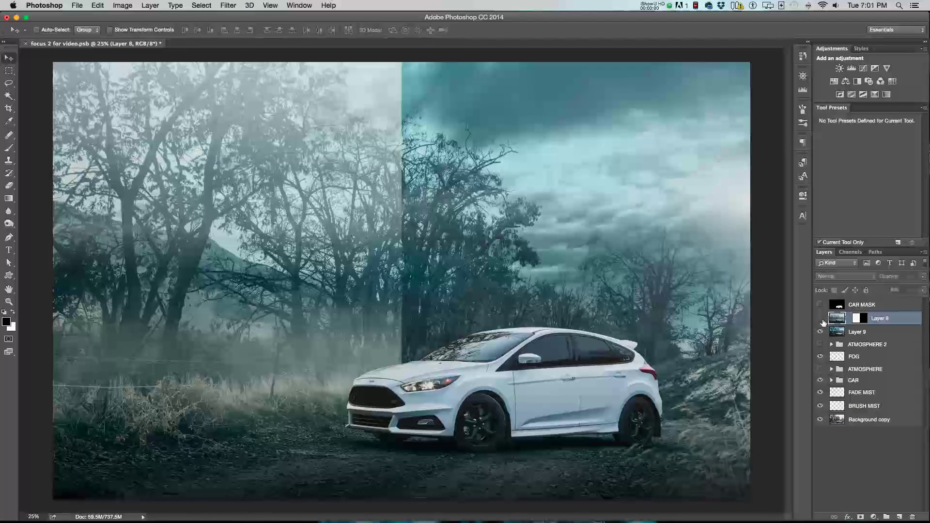
Hide Layer 8 and Layer 9 and make BRUSH MIST the active layer.
left_click(820, 318)
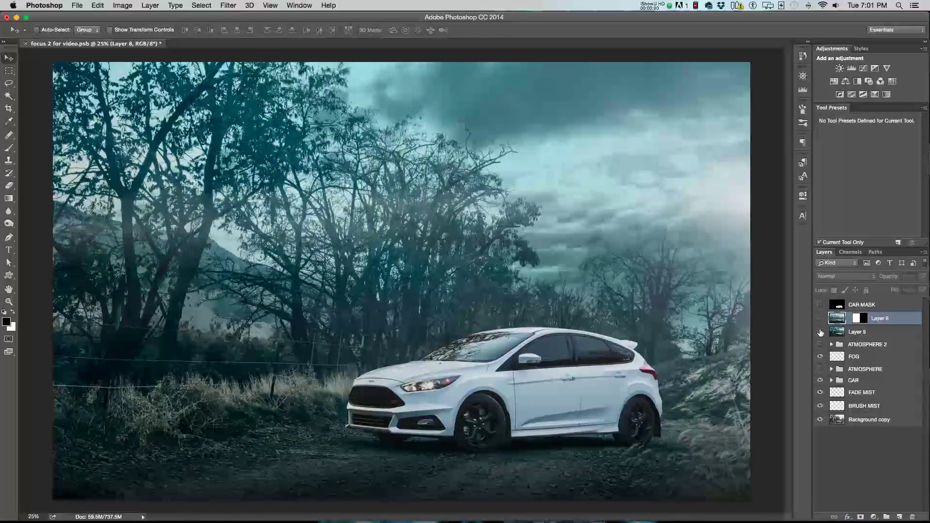
left_click(819, 332)
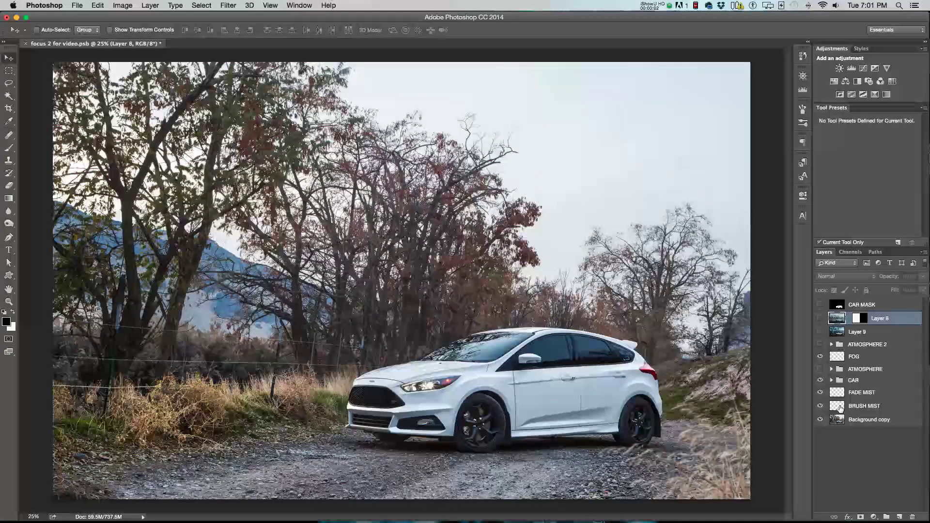
left_click(840, 406)
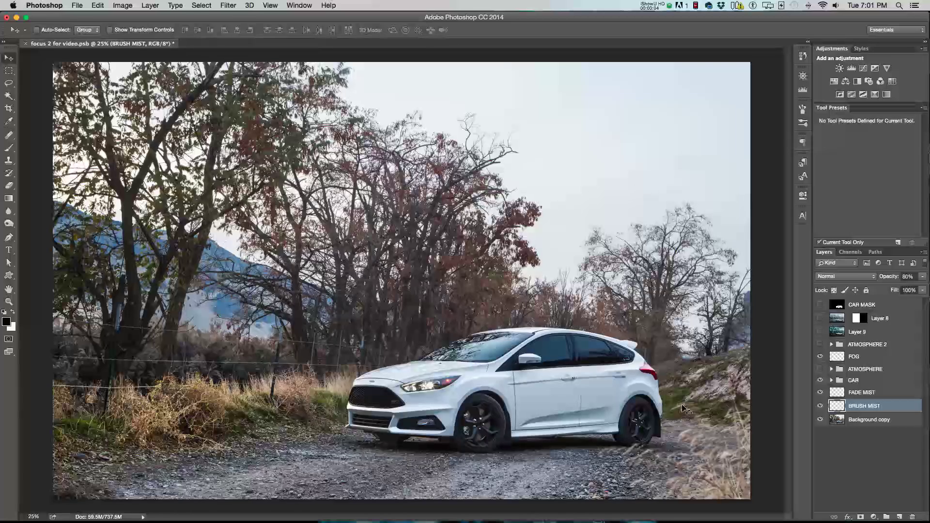
Choose the Brush tool with the irregular cloud-shaped 2120 px brush tip.
key("b")
right_click(560, 272)
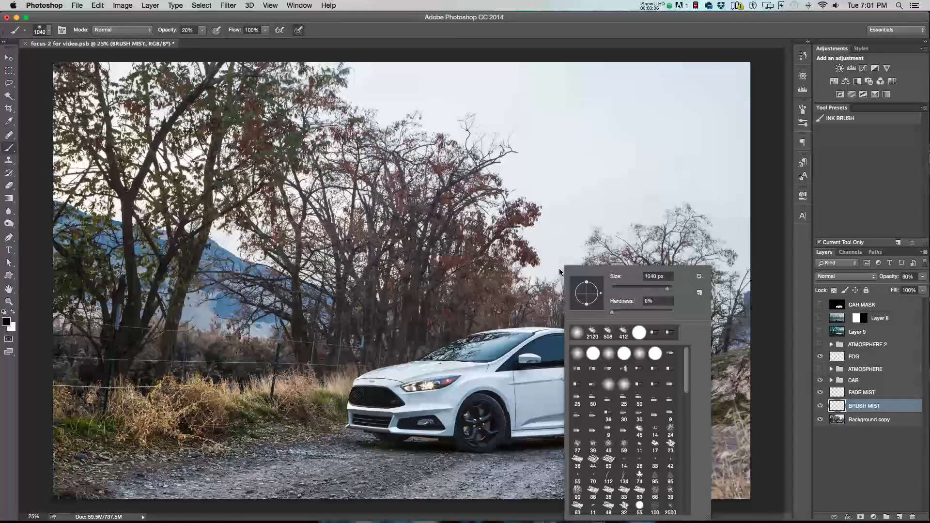
left_click(592, 331)
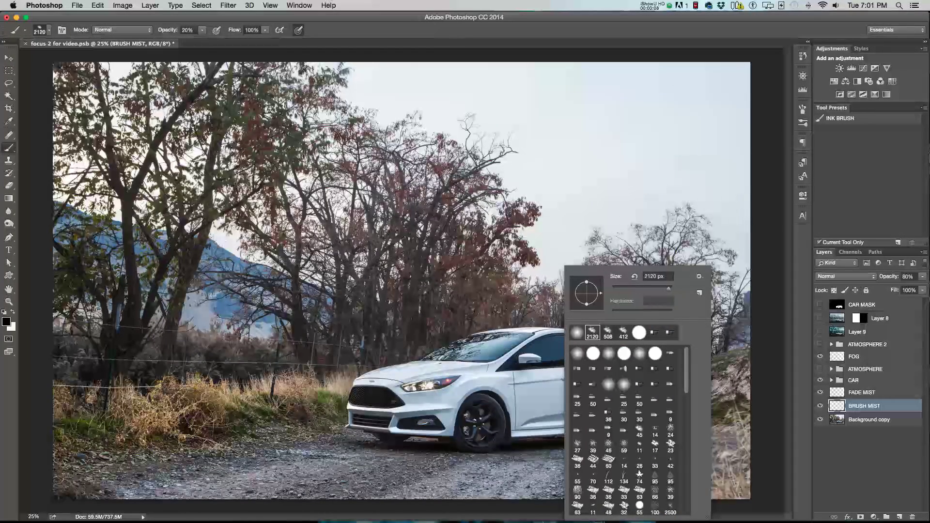
Review the cloud brush's tip shape, Shape Dynamics, Color Dynamics and Transfer settings.
left_click(804, 111)
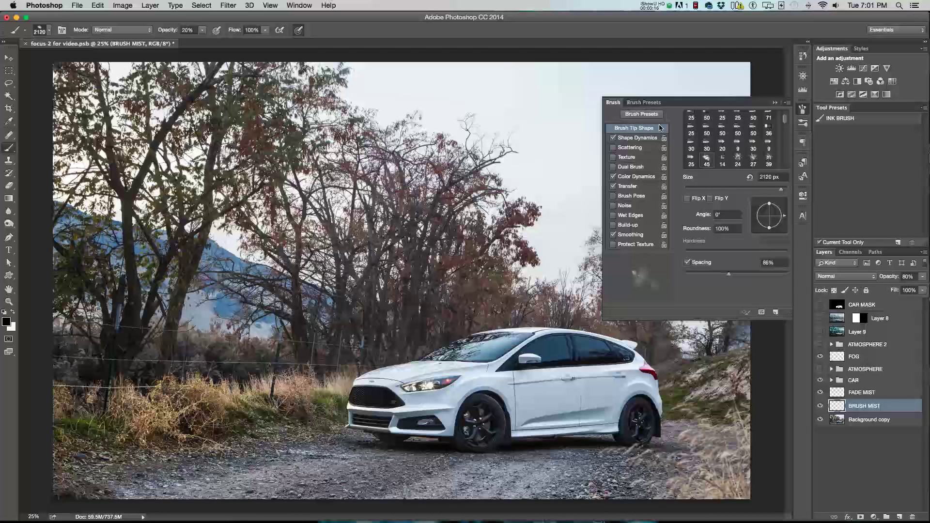
left_click(634, 138)
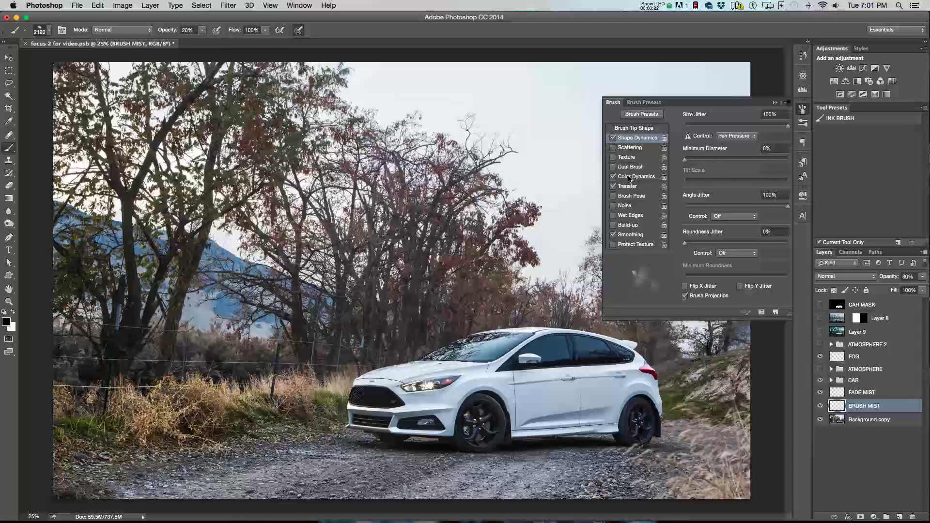
left_click(636, 176)
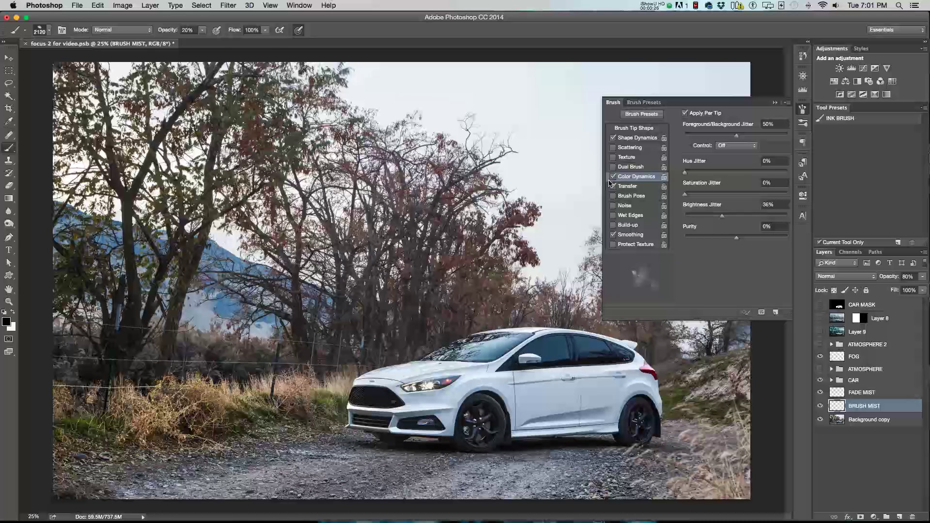
left_click(629, 187)
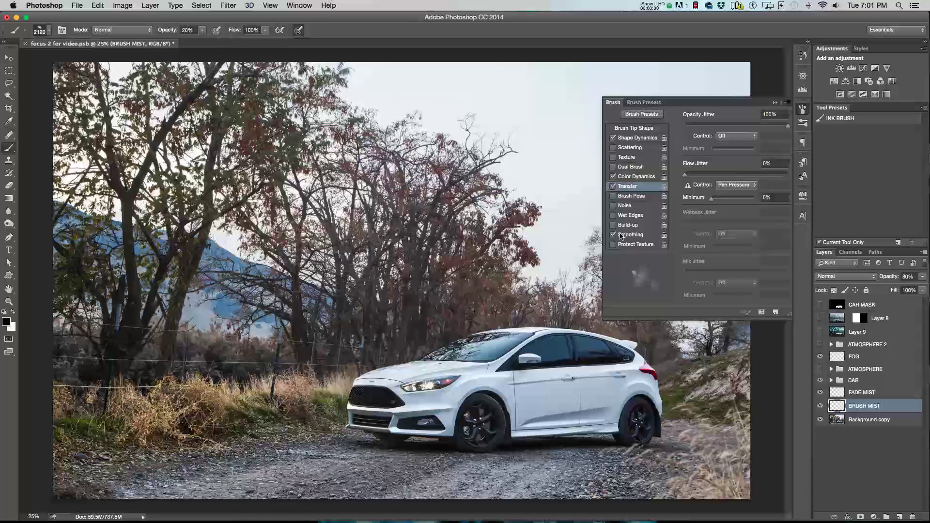
left_click(803, 109)
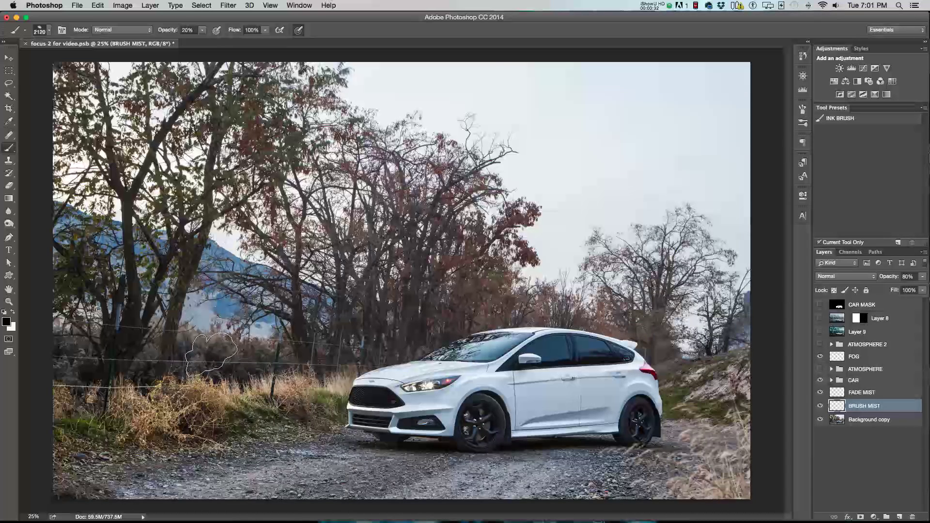
Set the foreground colour to white and the background colour to grey a0a0a0.
key("x")
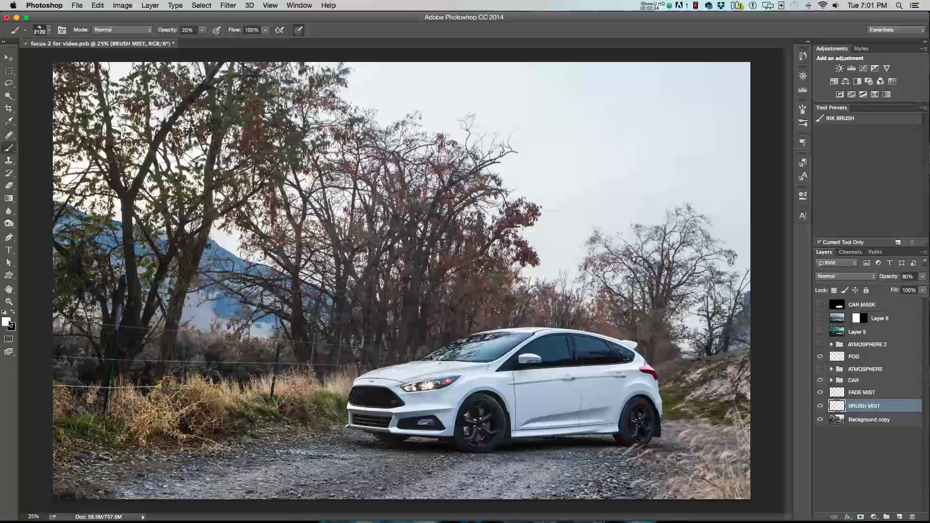
left_click(12, 327)
left_click_drag(546, 333, 526, 348)
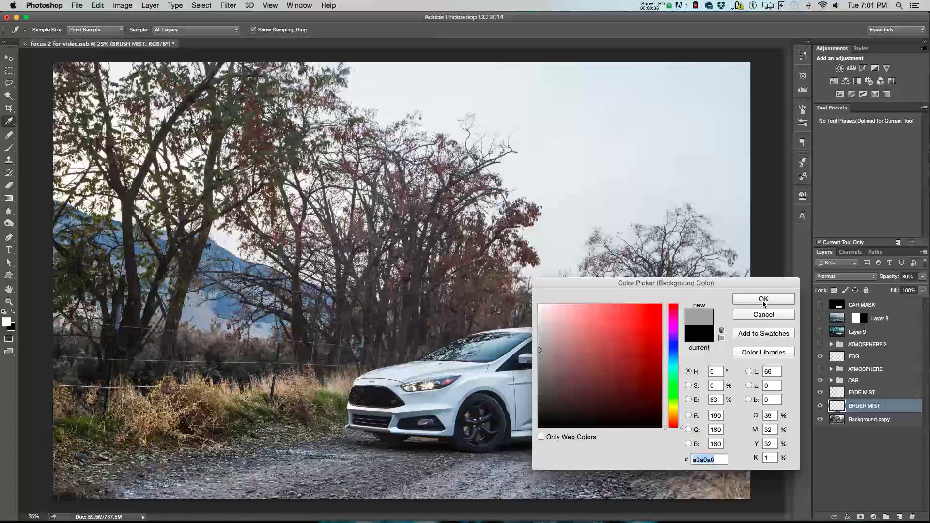
left_click(776, 299)
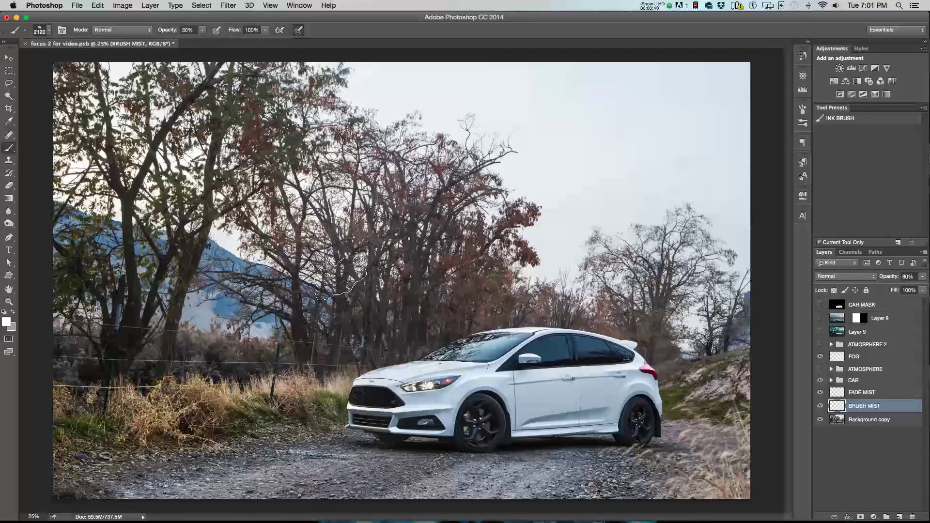
Paint mist at 30% brush opacity across the grass, the tree bases and behind the car on the BRUSH MIST layer.
key("3")
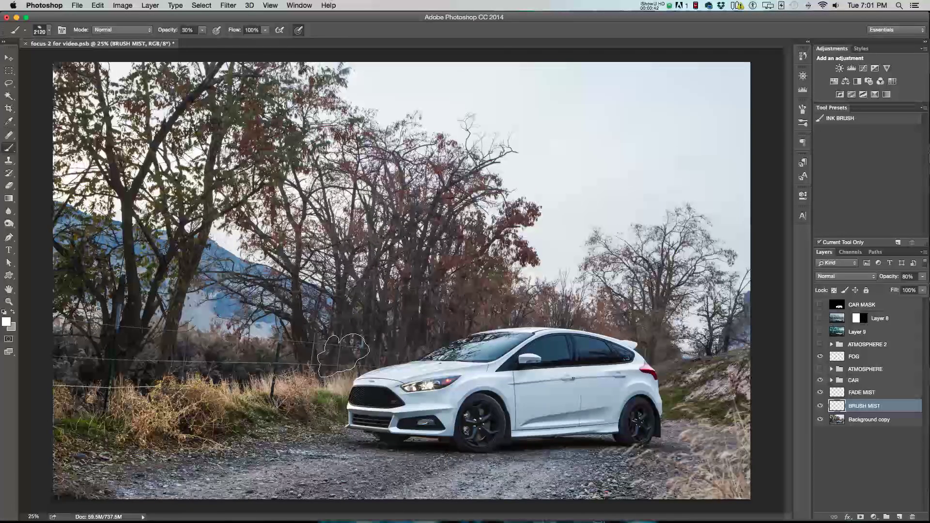
mouse_move(286, 376)
left_mouse_down()
mouse_move(68, 385)
mouse_move(127, 405)
left_mouse_up()
mouse_move(230, 395)
left_mouse_down()
mouse_move(343, 383)
mouse_move(382, 359)
mouse_move(447, 344)
mouse_move(554, 350)
mouse_move(639, 334)
mouse_move(733, 379)
mouse_move(720, 367)
mouse_move(729, 350)
mouse_move(737, 370)
left_mouse_up()
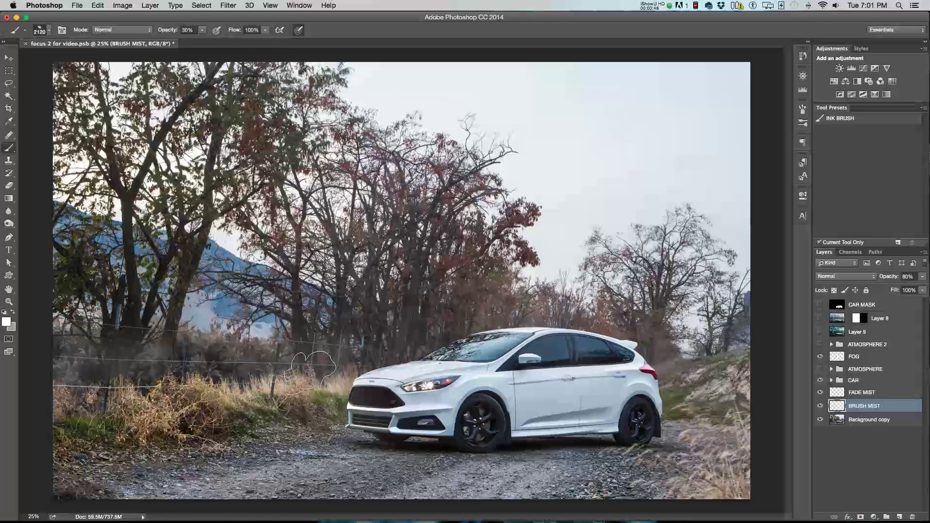
mouse_move(278, 373)
left_mouse_down()
mouse_move(284, 355)
mouse_move(263, 377)
mouse_move(70, 364)
mouse_move(149, 334)
mouse_move(298, 360)
mouse_move(337, 355)
mouse_move(421, 320)
mouse_move(526, 329)
mouse_move(526, 347)
mouse_move(693, 364)
mouse_move(727, 355)
mouse_move(692, 368)
mouse_move(701, 373)
mouse_move(741, 364)
mouse_move(456, 382)
mouse_move(184, 351)
mouse_move(88, 356)
mouse_move(39, 372)
mouse_move(445, 307)
mouse_move(729, 361)
mouse_move(710, 370)
mouse_move(710, 359)
mouse_move(338, 355)
mouse_move(557, 312)
mouse_move(767, 336)
mouse_move(728, 338)
mouse_move(720, 373)
mouse_move(618, 344)
mouse_move(262, 351)
mouse_move(145, 333)
mouse_move(88, 355)
mouse_move(627, 386)
mouse_move(701, 372)
mouse_move(749, 385)
mouse_move(736, 386)
mouse_move(721, 370)
left_mouse_up()
mouse_move(191, 356)
left_mouse_down()
mouse_move(232, 357)
mouse_move(323, 365)
mouse_move(425, 346)
mouse_move(150, 314)
mouse_move(645, 345)
mouse_move(746, 333)
mouse_move(555, 396)
mouse_move(332, 370)
mouse_move(83, 361)
mouse_move(573, 380)
mouse_move(640, 376)
mouse_move(625, 364)
mouse_move(690, 359)
mouse_move(708, 380)
mouse_move(214, 345)
mouse_move(142, 350)
mouse_move(116, 361)
mouse_move(170, 349)
mouse_move(713, 353)
mouse_move(677, 353)
mouse_move(717, 365)
mouse_move(154, 361)
mouse_move(110, 357)
mouse_move(83, 337)
mouse_move(465, 317)
mouse_move(609, 351)
left_mouse_up()
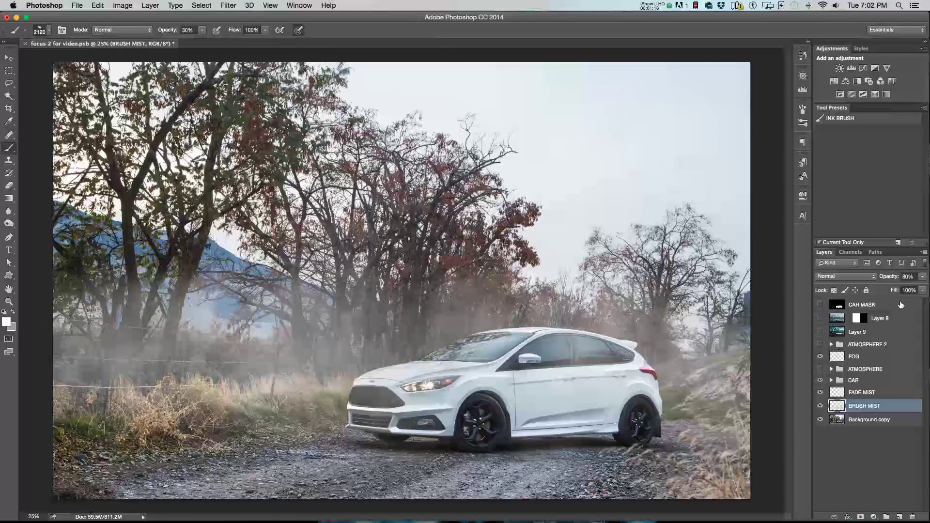
Set the BRUSH MIST layer's opacity to 100% and return to the Brush tool.
key("p")
key("0")
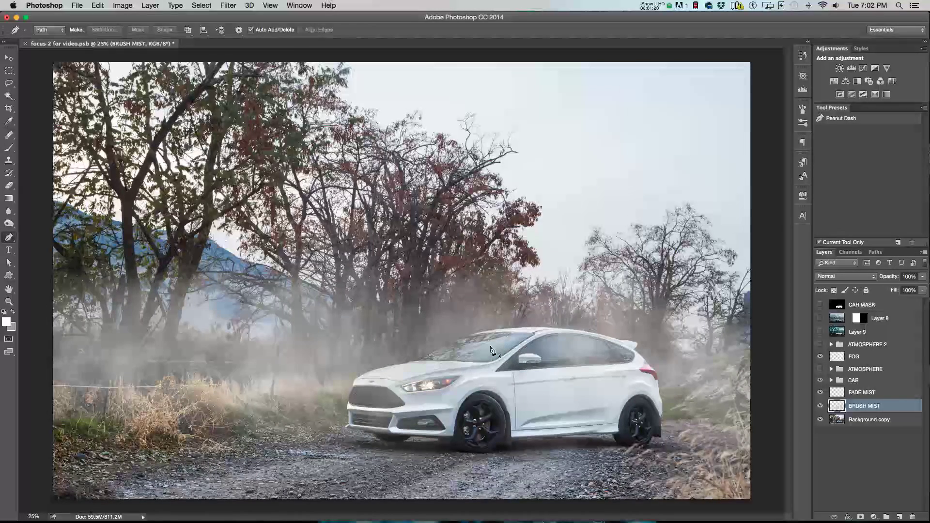
key("b")
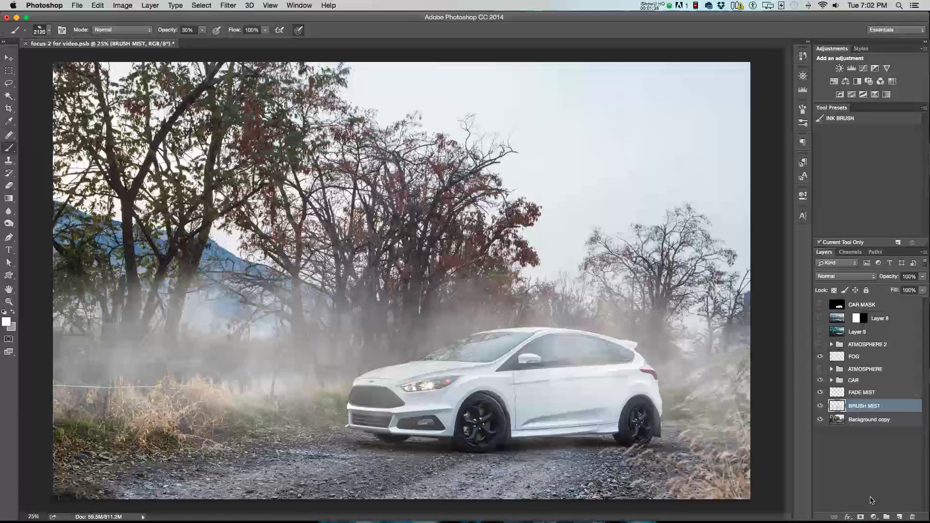
Add a layer mask to BRUSH MIST and choose a soft round brush of 508 px with 0% hardness.
left_click(860, 517)
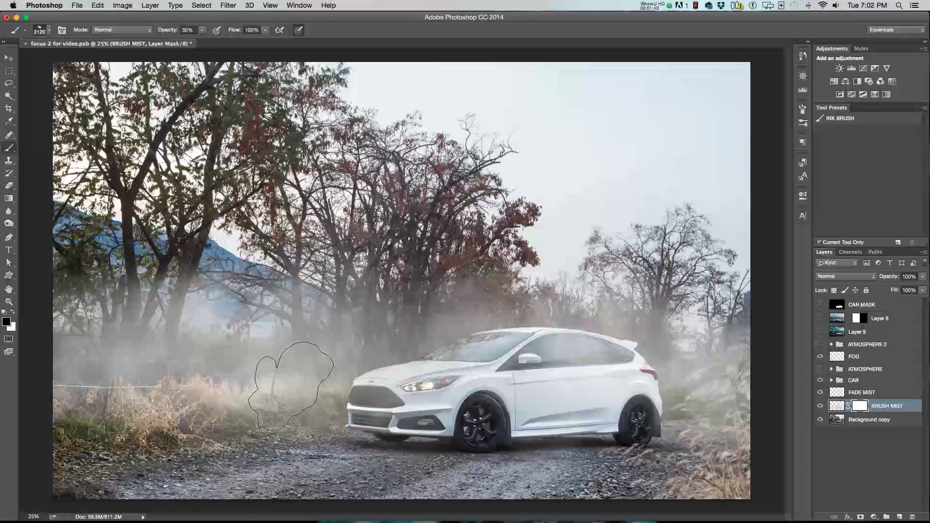
right_click(302, 381)
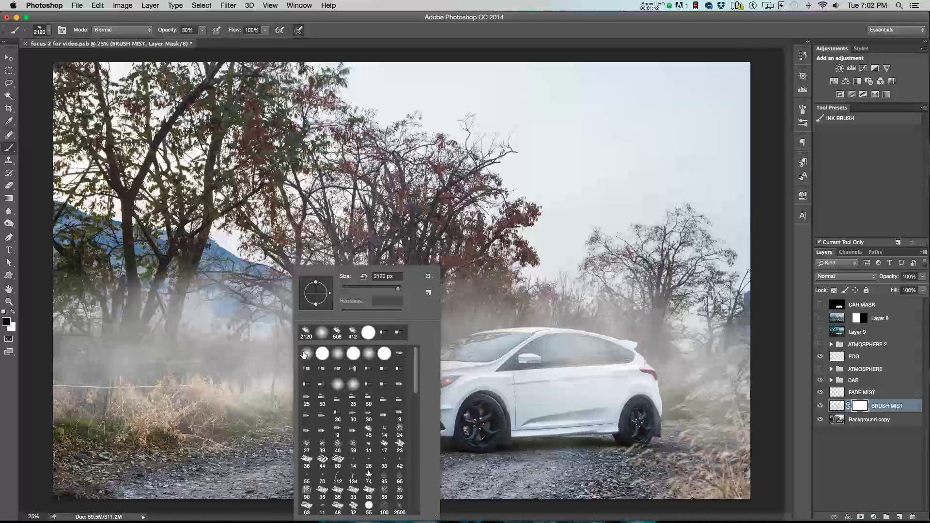
double_click(306, 353)
right_click(328, 353)
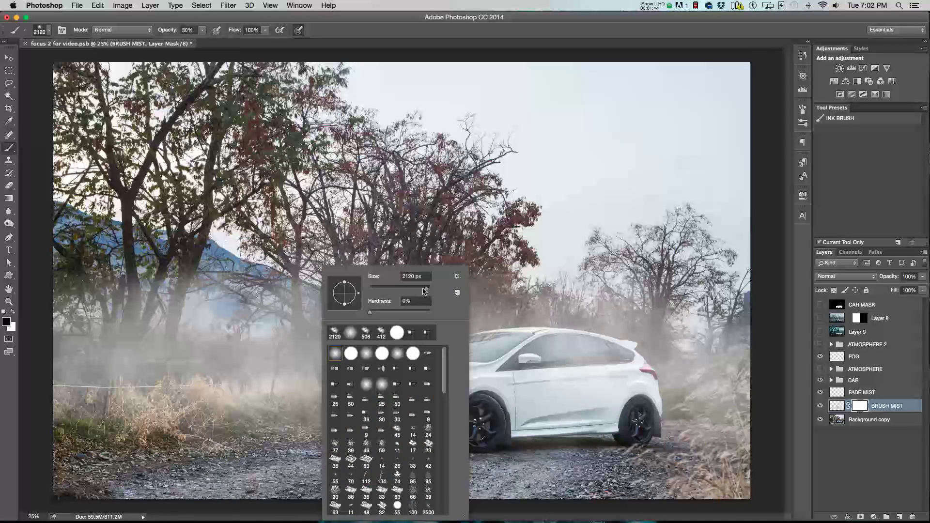
left_click_drag(425, 290, 428, 291)
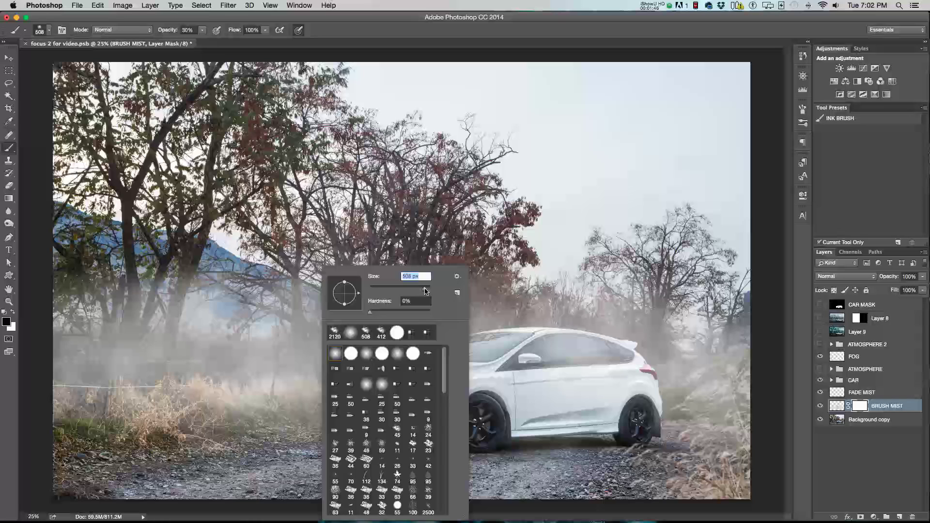
key("Return")
Set the soft brush to 1000 px and fade the upper part of the mist along the trees on the layer mask.
right_click(235, 354)
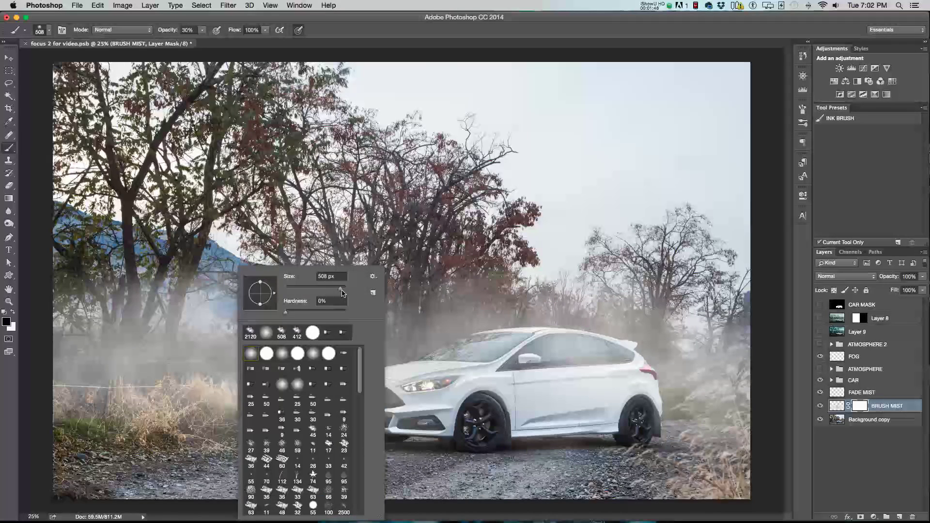
key("Return")
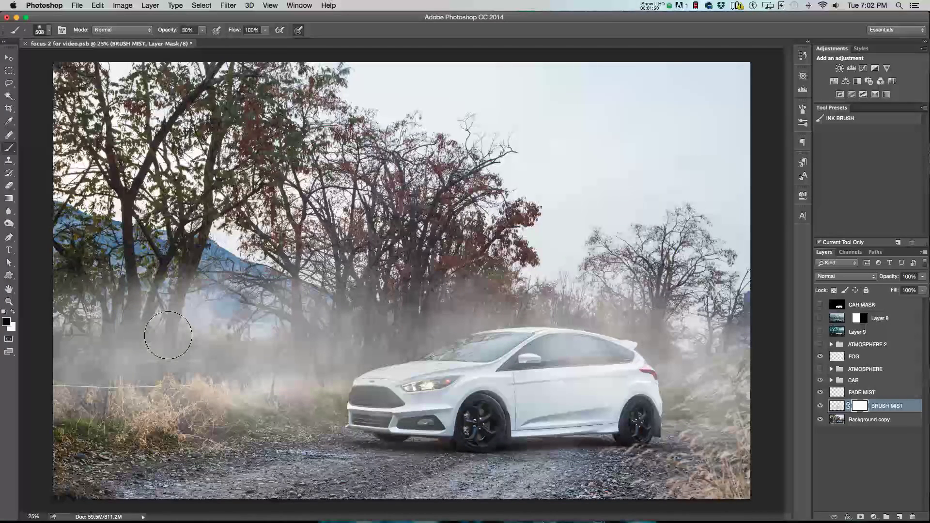
right_click(345, 315)
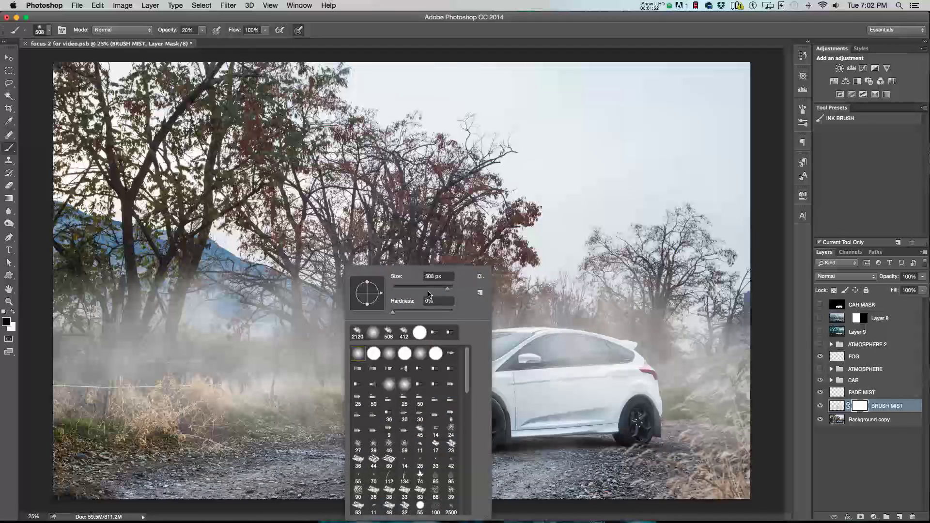
left_click_drag(448, 289, 450, 289)
right_click(382, 314)
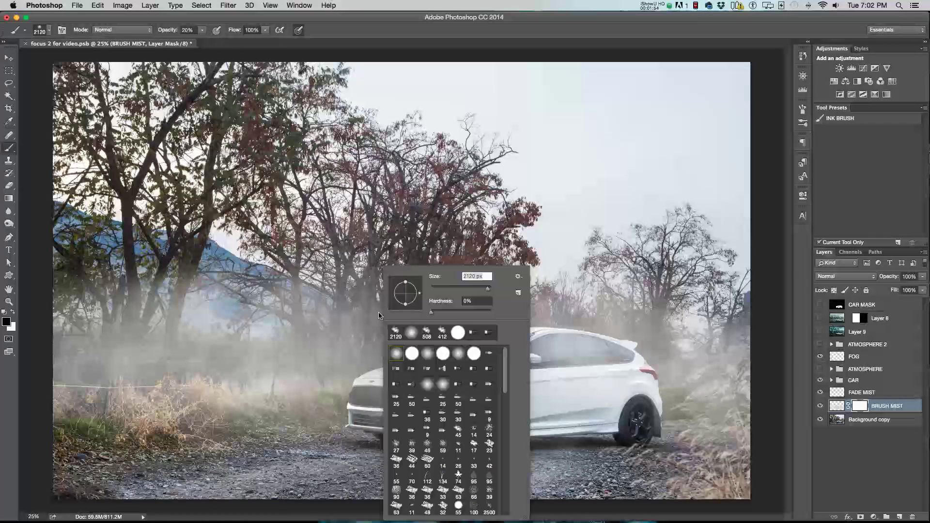
type("1000")
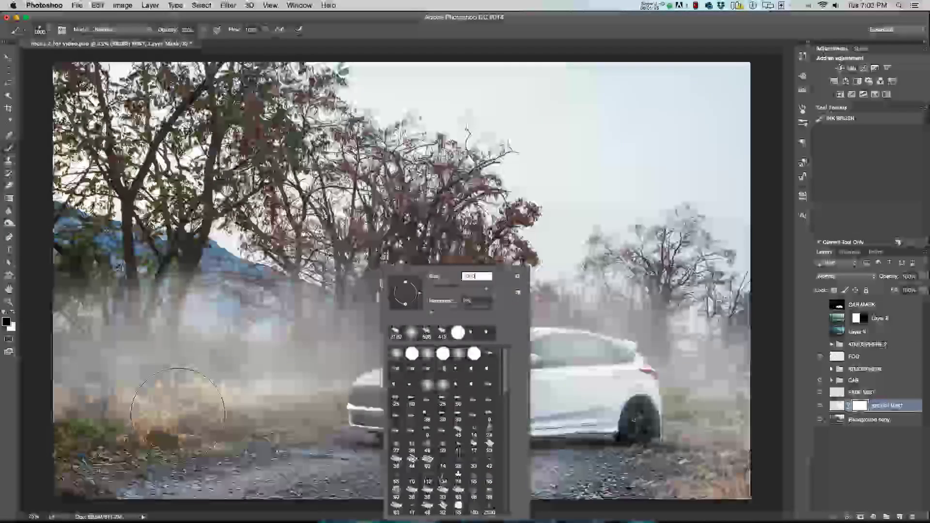
key("Return")
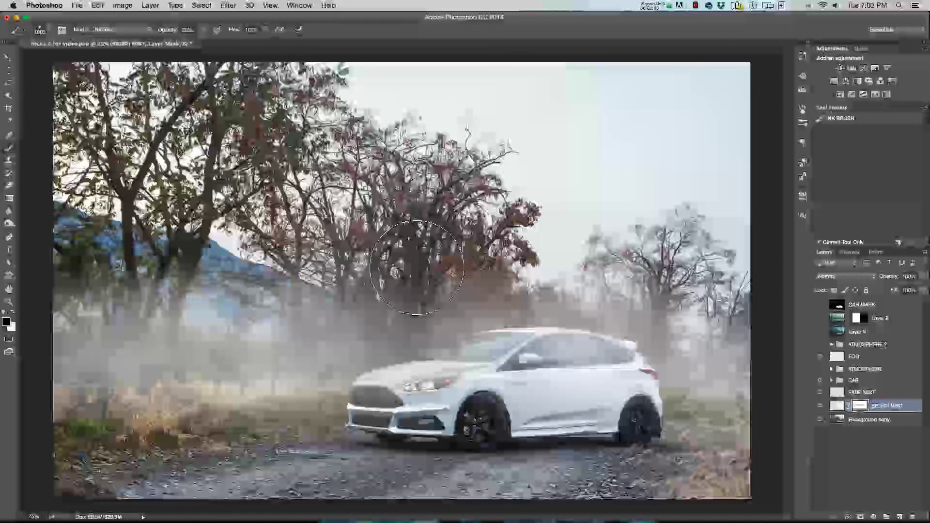
mouse_move(665, 276)
left_mouse_down()
mouse_move(290, 276)
mouse_move(129, 253)
left_mouse_up()
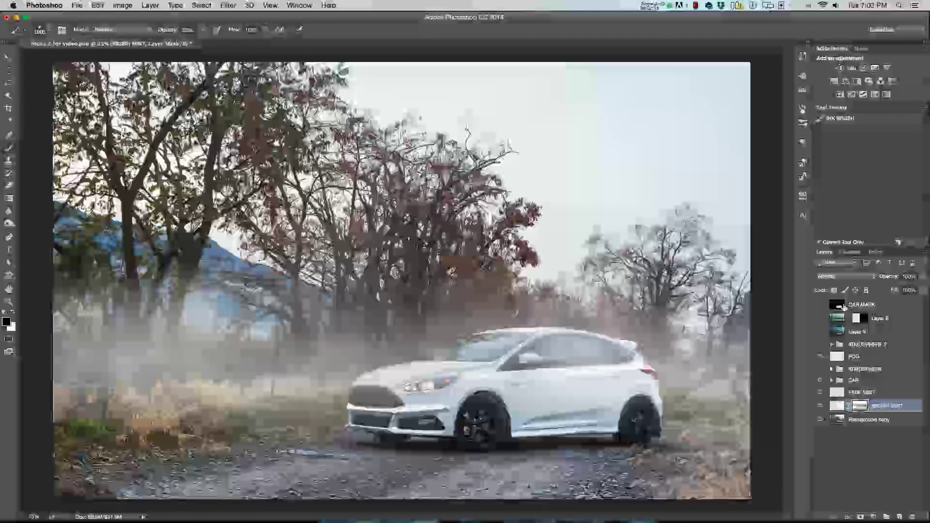
Load the car mask as a selection with the BRUSH MIST layer mask active.
key("super+h")
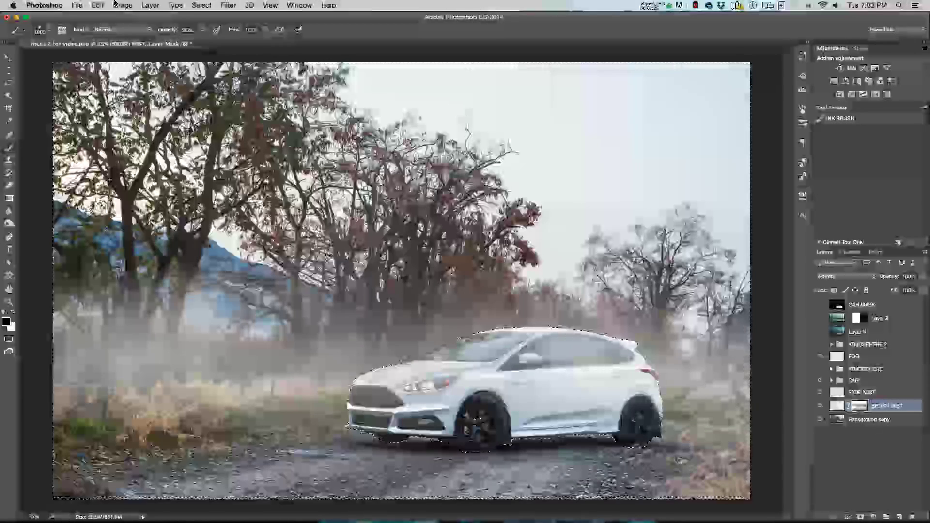
Try to fill the selection on the BRUSH MIST layer mask with the foreground colour, and undo the fill.
left_click(97, 5)
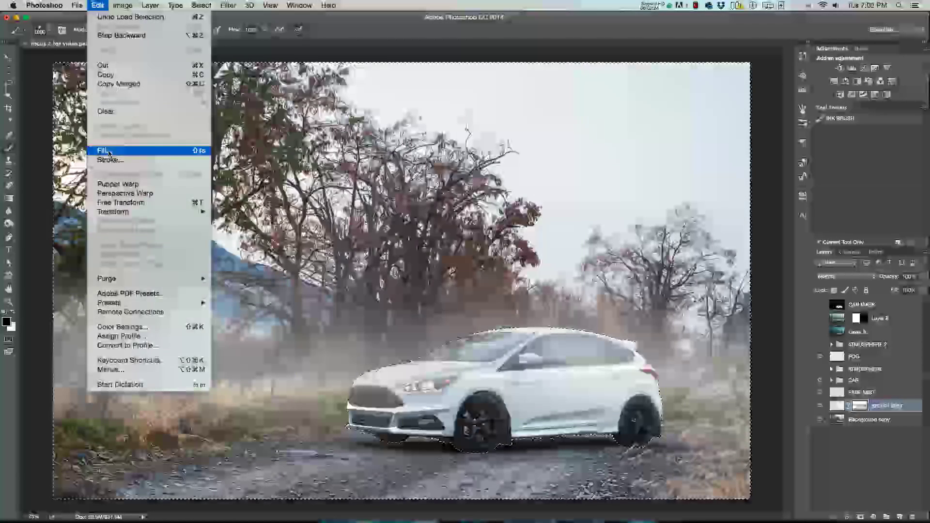
left_click(103, 150)
left_click(479, 211)
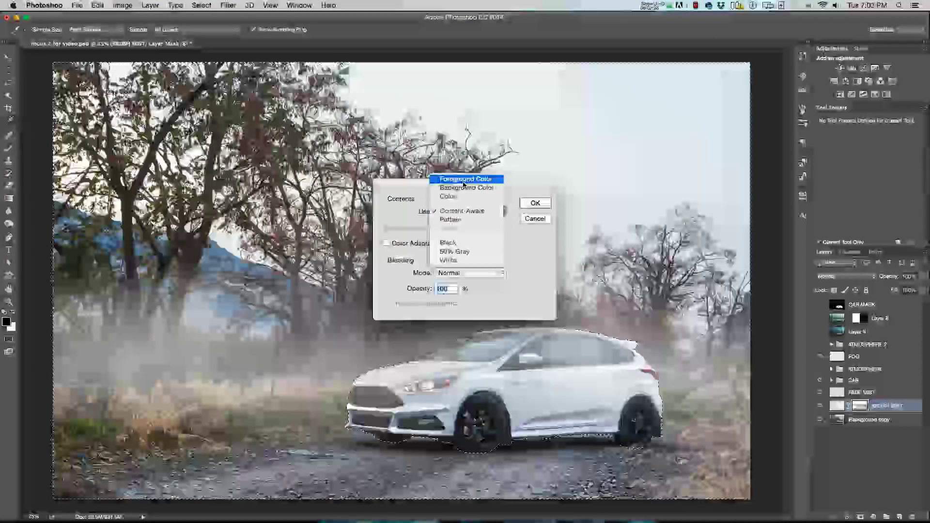
left_click(465, 178)
left_click(535, 202)
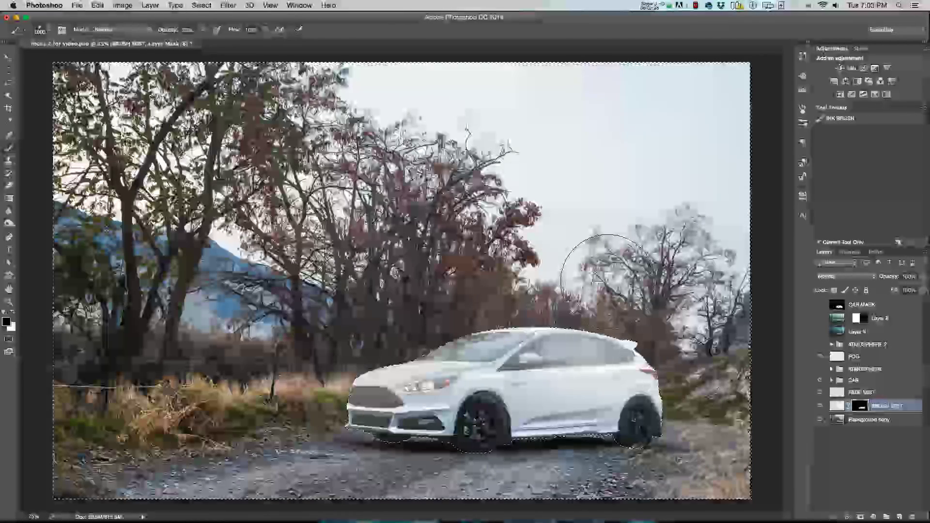
key("super+z")
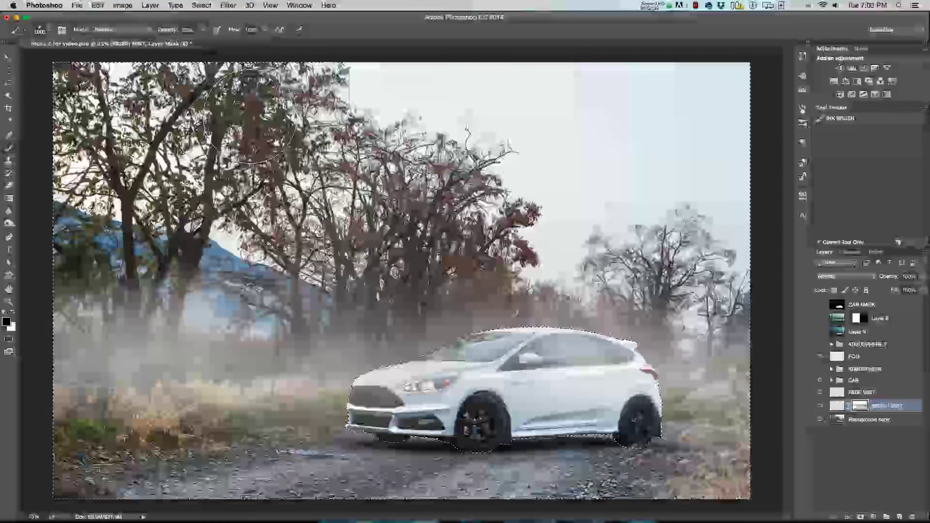
Fill the car selection on the BRUSH MIST layer mask with the foreground colour at 100% opacity, and deselect.
left_click(97, 5)
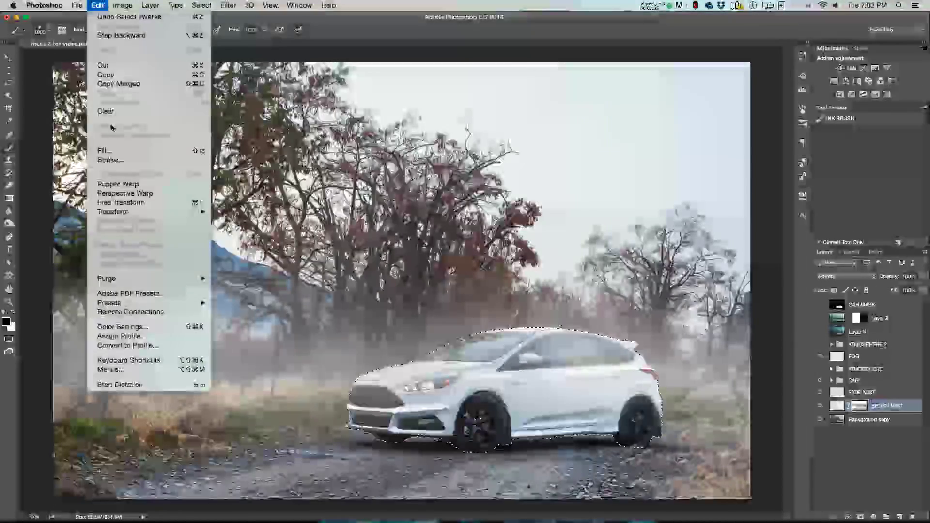
left_click(102, 150)
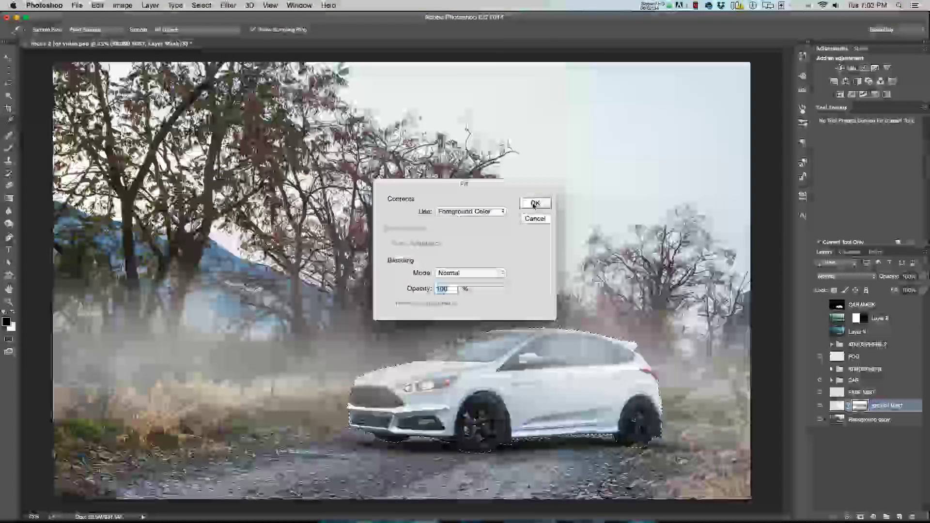
left_click(535, 203)
key("super+d")
key("b")
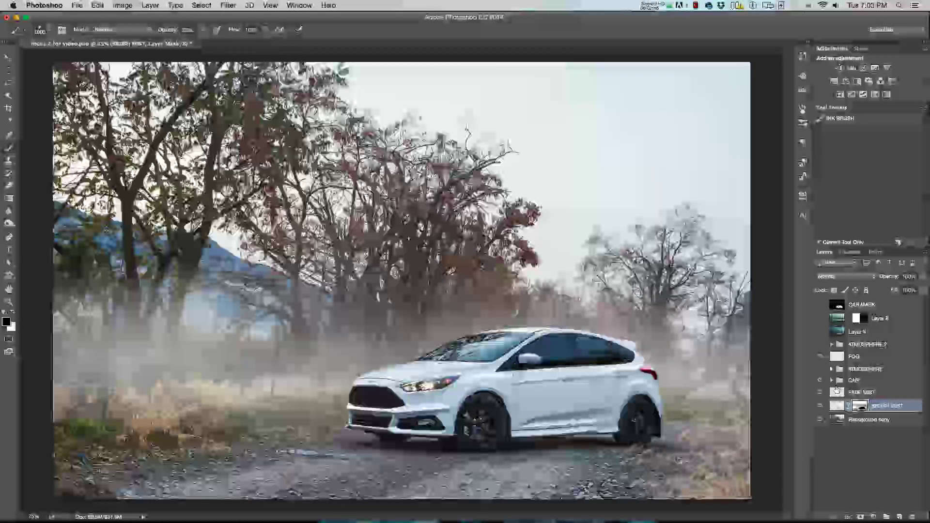
On the FADE MIST layer, draw a white Foreground to Transparent gradient that fades upward from the ground.
left_click(867, 392)
key("x")
key("g")
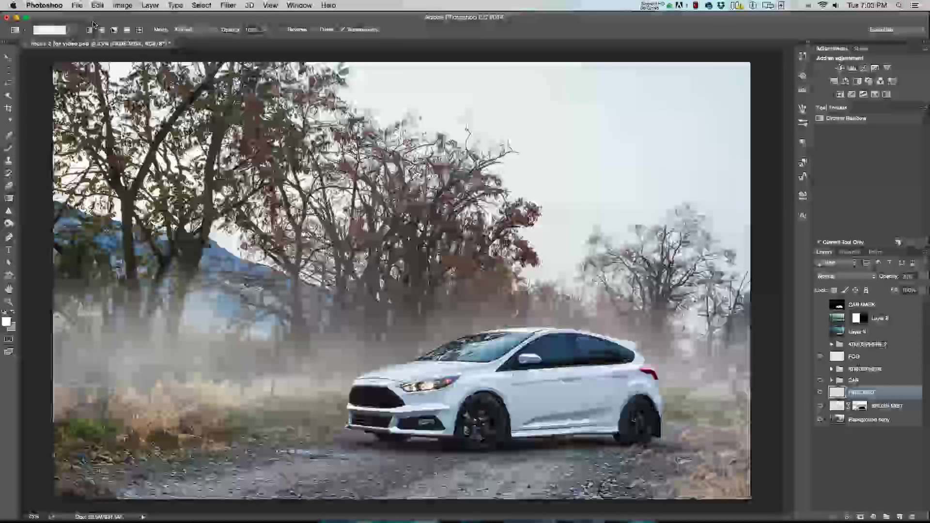
left_click(48, 30)
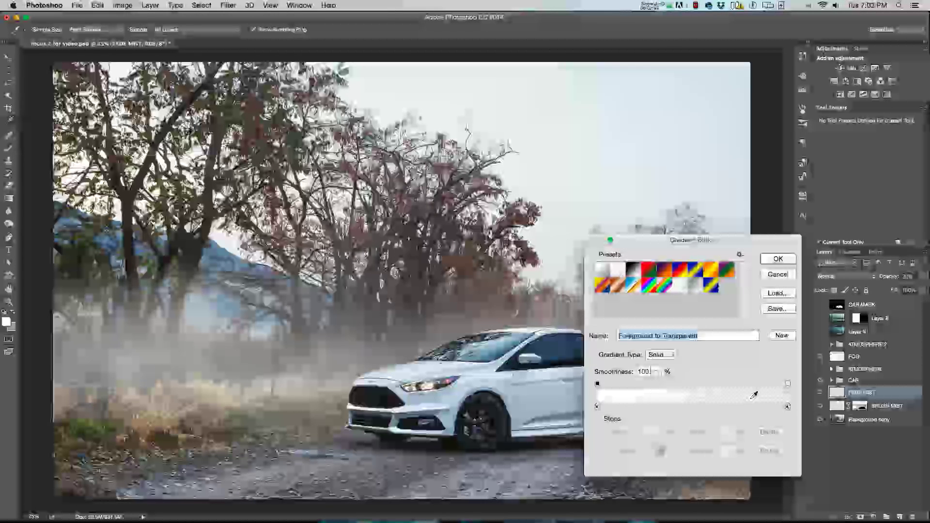
left_click(787, 258)
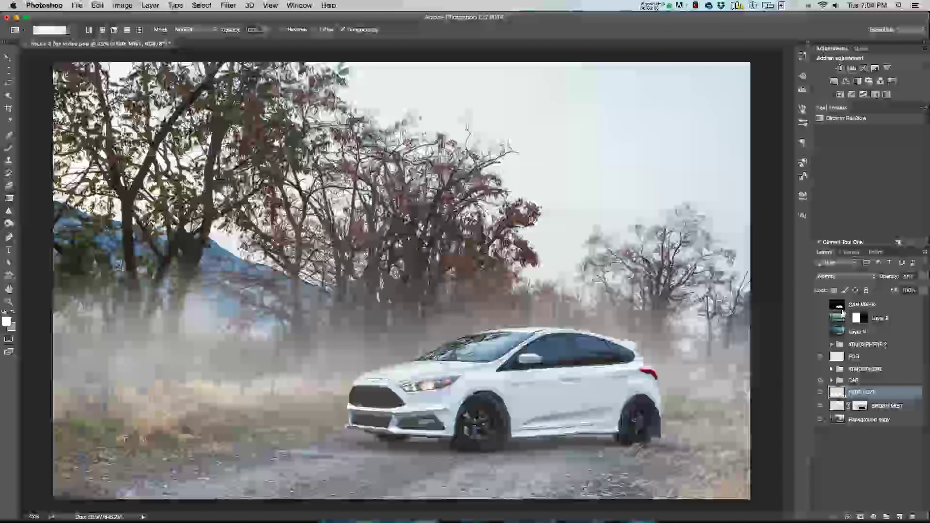
Check the gradient on the FADE MIST layer at 100% opacity and return the layer's opacity to 20%.
key("p")
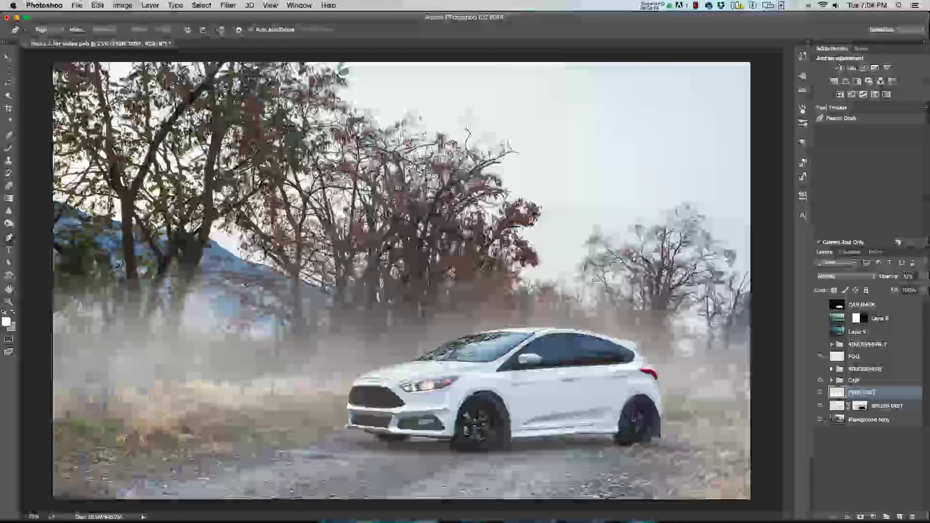
key("0")
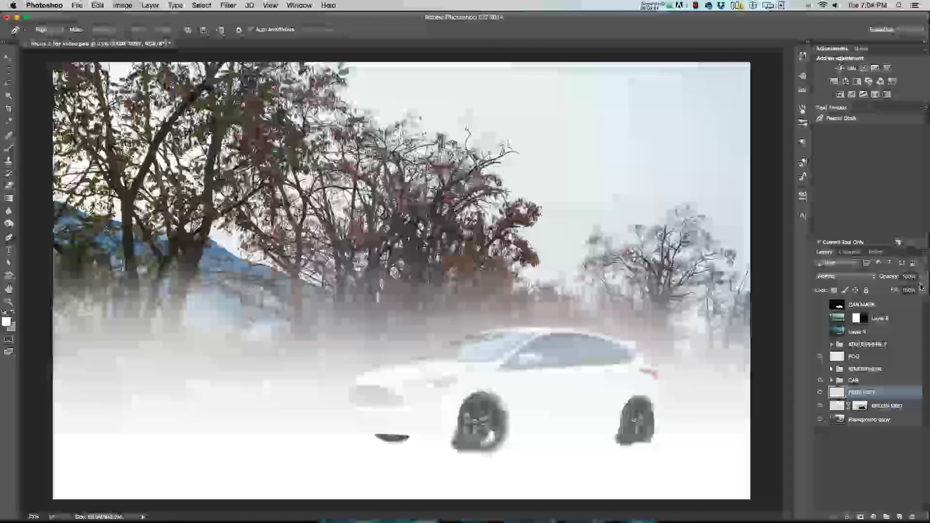
key("2")
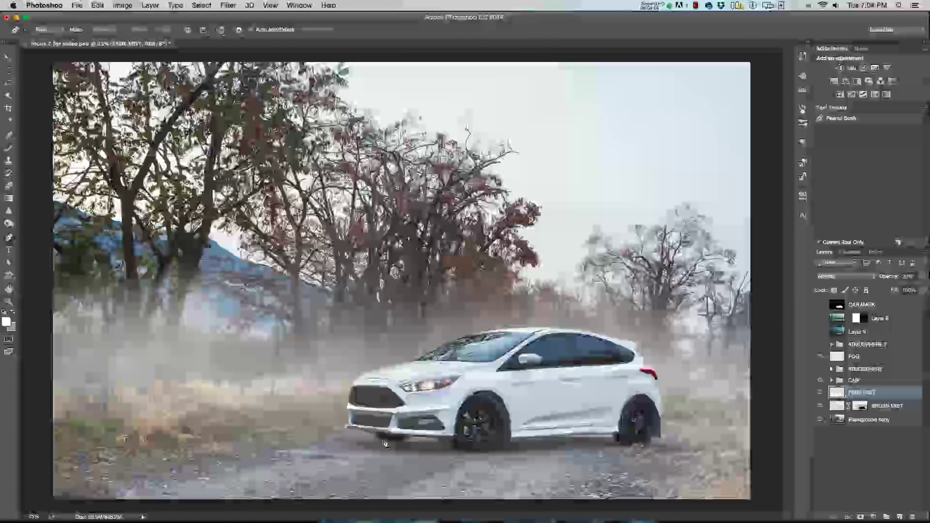
Add a layer mask to FADE MIST and hide the car area by filling the selection around the car with black and inverting the mask.
left_click(859, 517)
key("ctrl+a")
key("g")
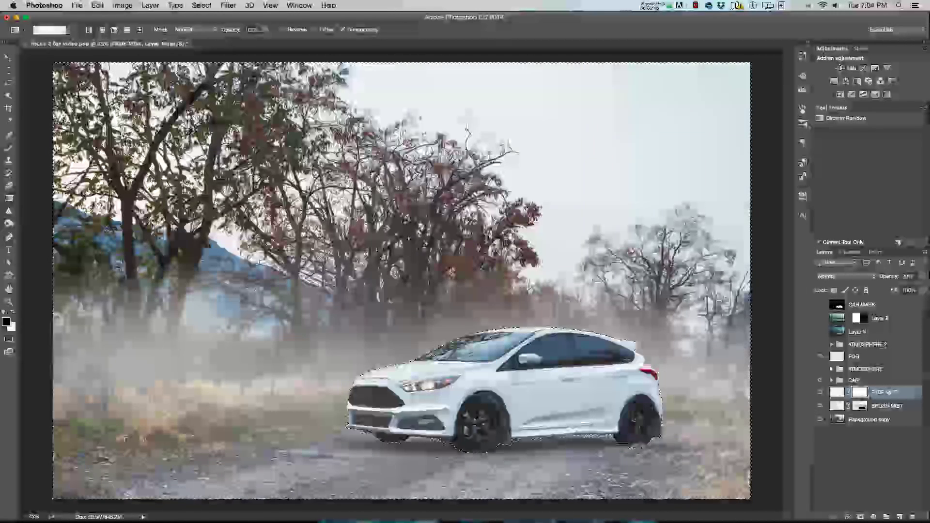
key("shift+g")
left_click(293, 317)
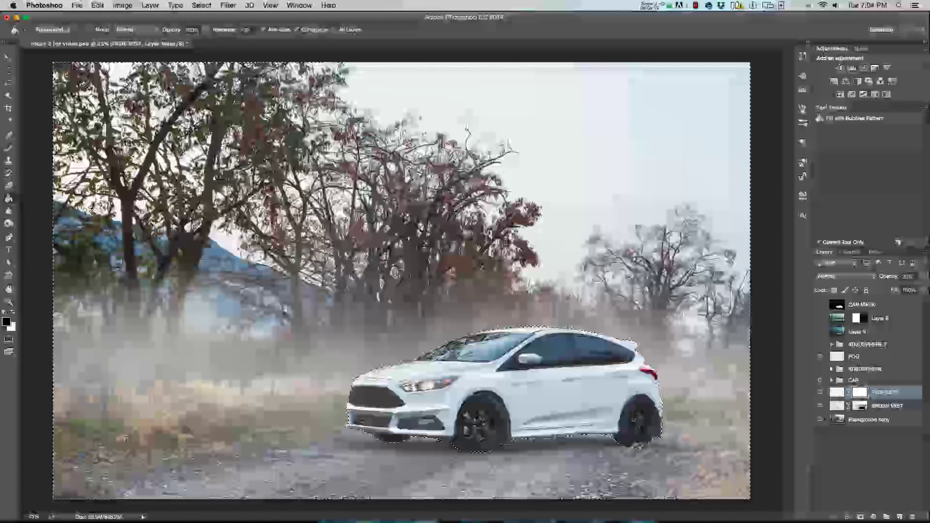
key("ctrl+d")
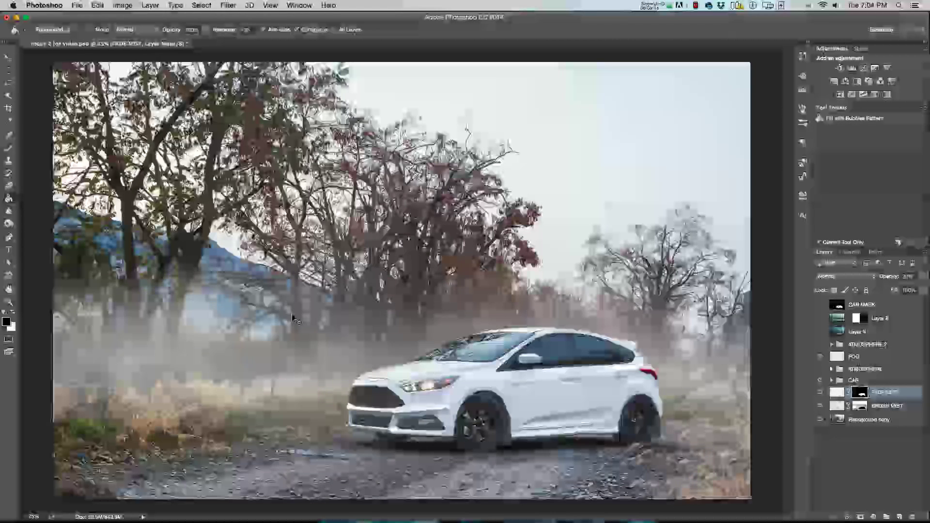
key("ctrl+i")
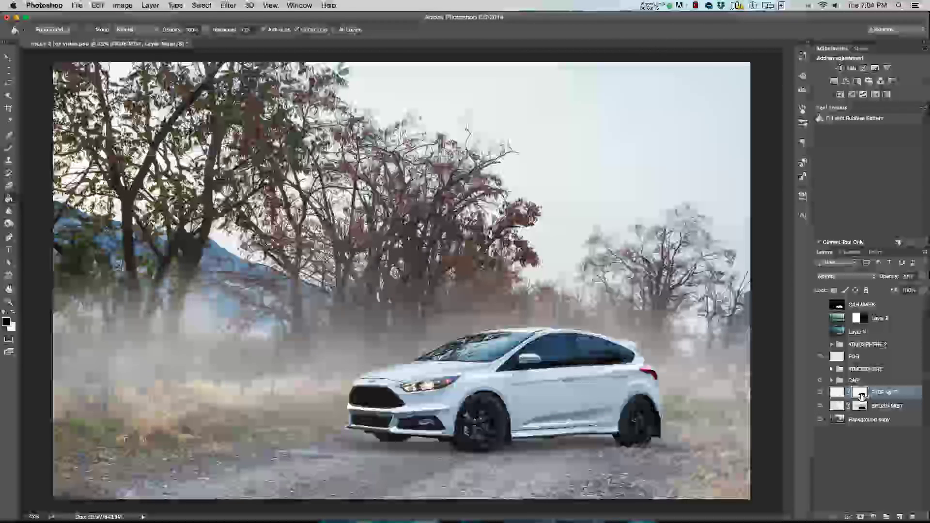
Paint black with the soft brush on the FADE MIST mask to thin the mist over the foreground road and grass.
key("b")
key("0")
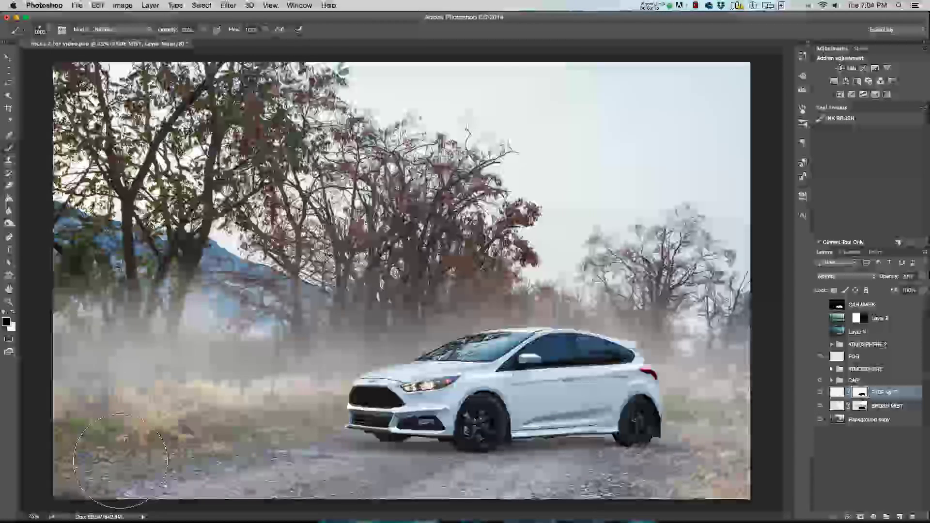
mouse_move(78, 479)
left_mouse_down()
mouse_move(615, 479)
mouse_move(692, 472)
mouse_move(702, 463)
left_mouse_up()
key("3")
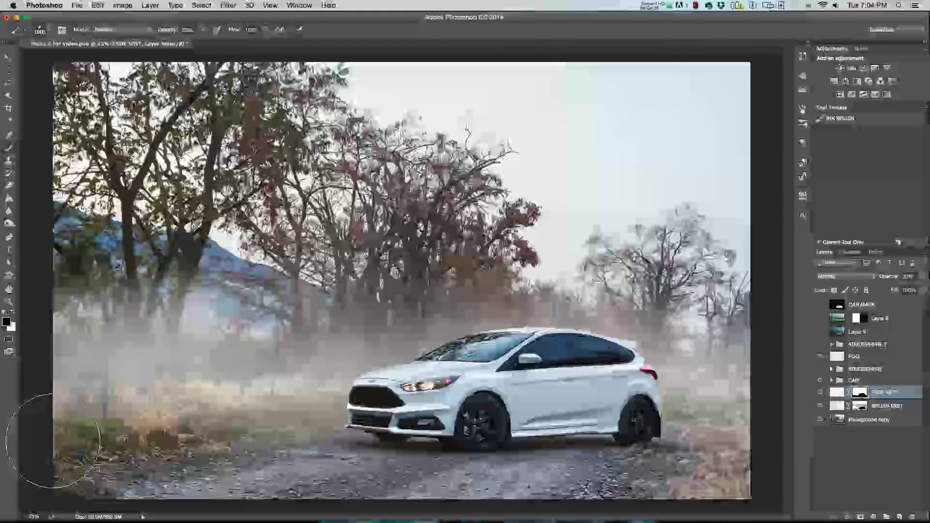
mouse_move(72, 446)
left_mouse_down()
mouse_move(213, 469)
mouse_move(227, 447)
left_mouse_up()
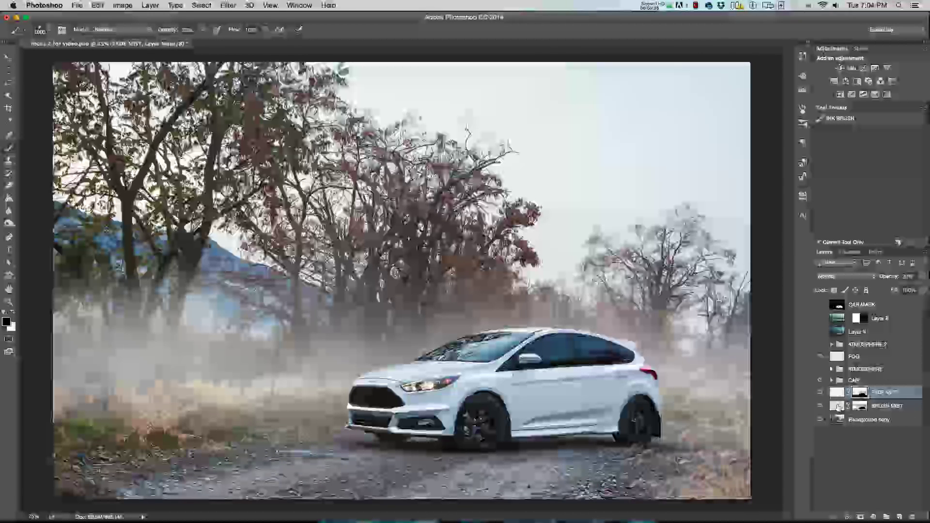
Turn on the ATMOSPHERE group, review its layers, and compare the image with and without it.
key("v")
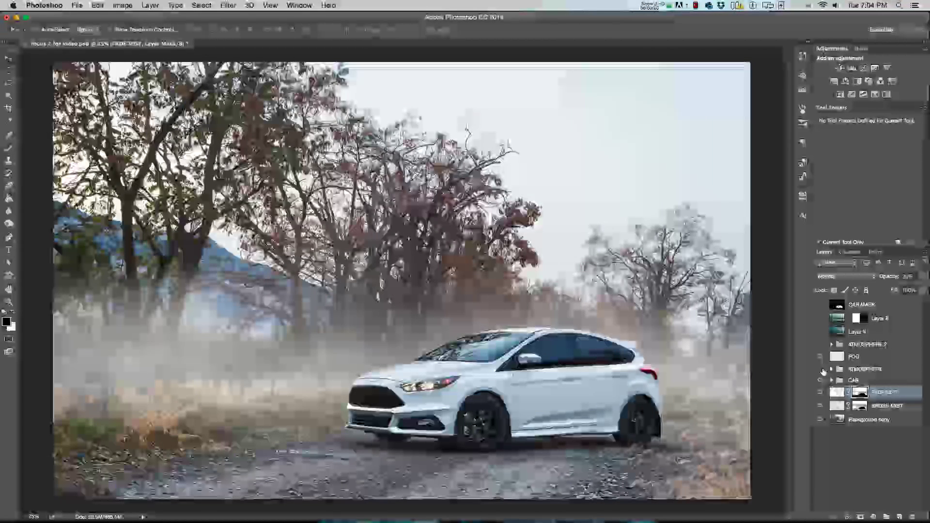
left_click(819, 369)
left_click(830, 369)
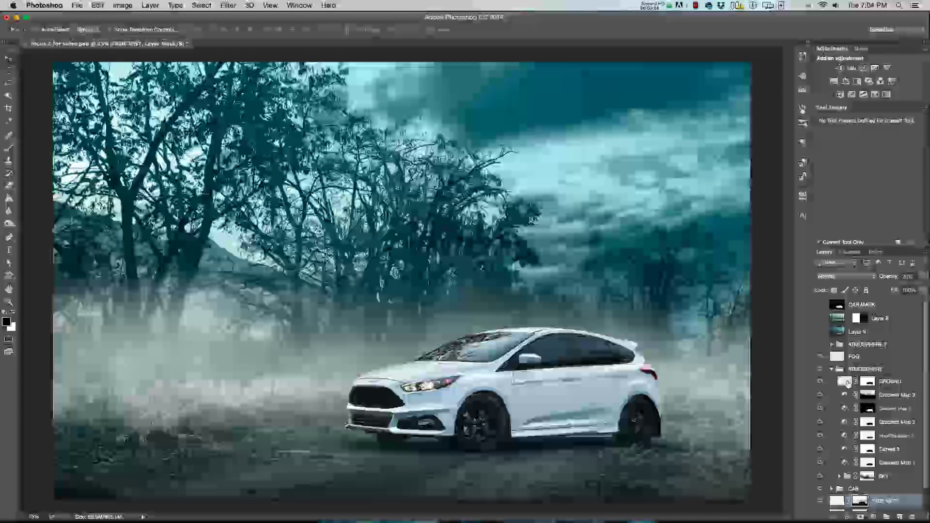
left_click(831, 369)
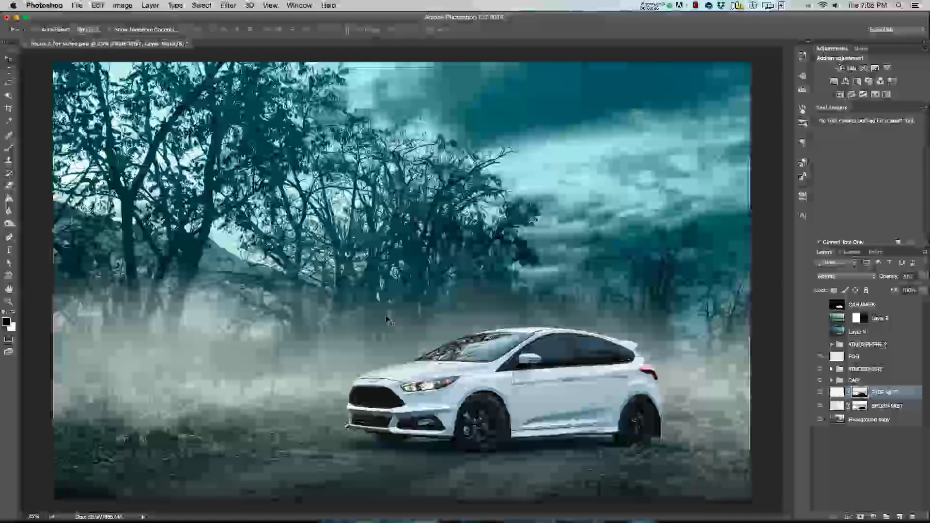
left_click(821, 370)
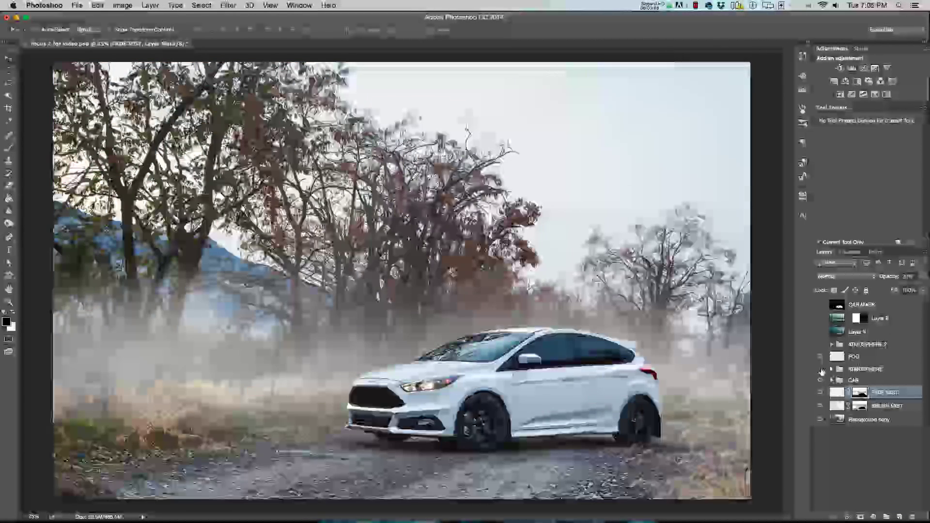
left_click(820, 370)
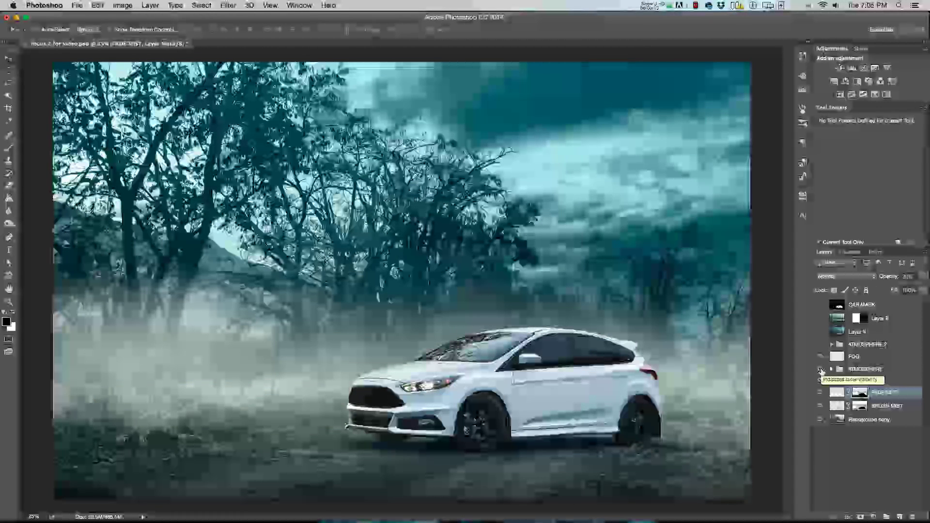
Draw a white Foreground to Transparent gradient from the top of the sky down into the trees on the FOG layer, and set its opacity to 70%.
left_click(841, 359)
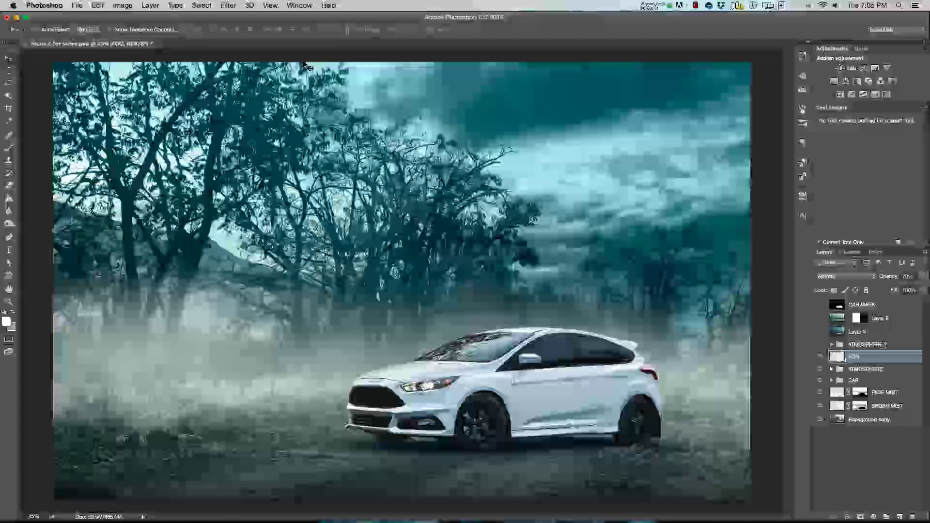
key("g")
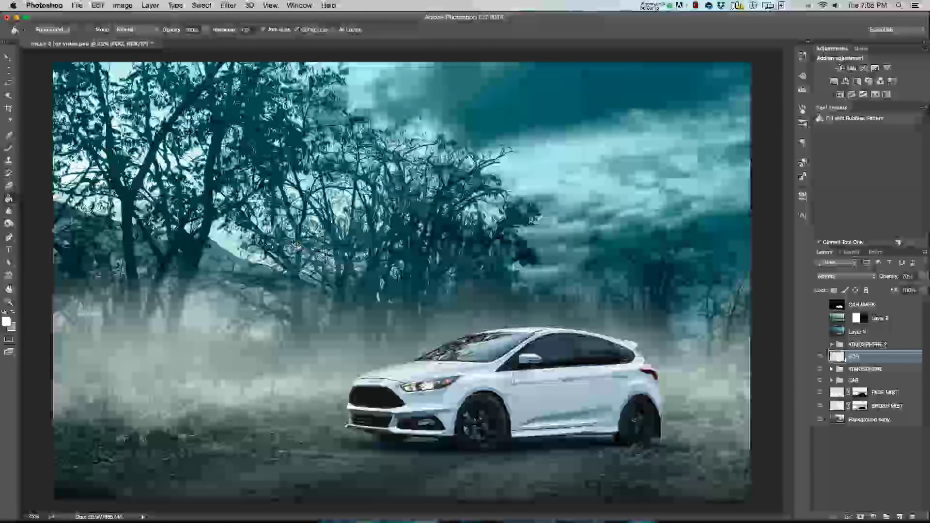
key("shift+g")
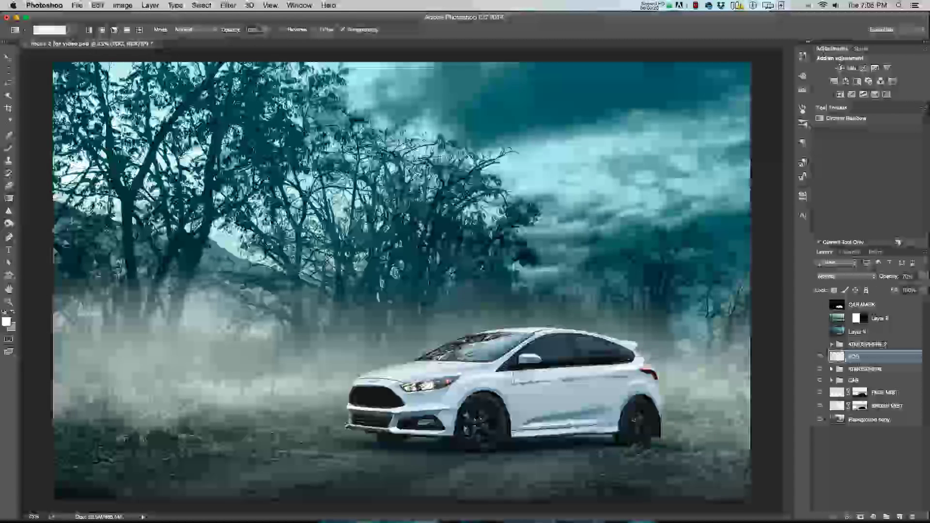
key("p")
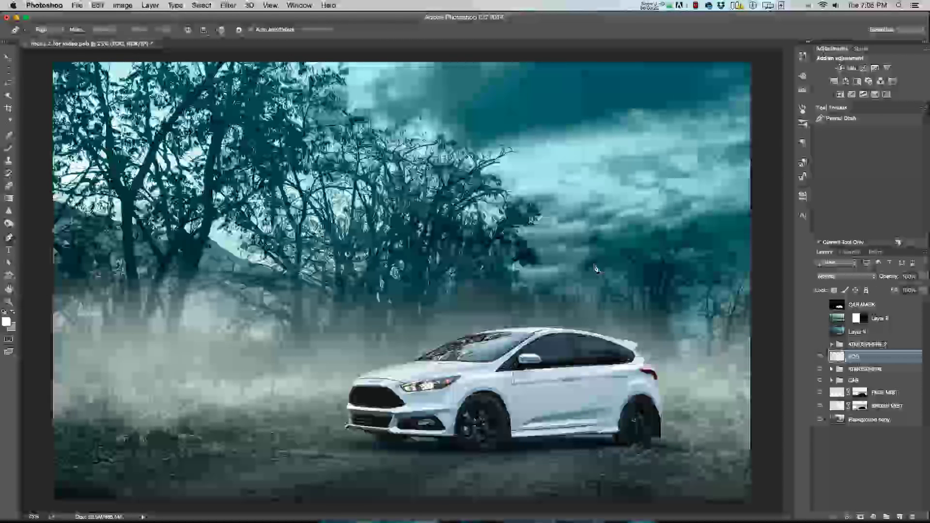
key("g")
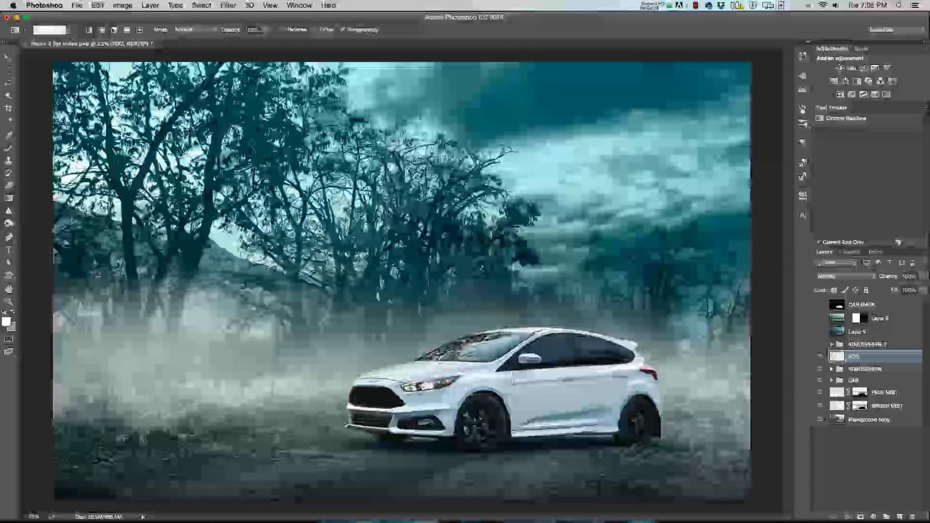
left_click_drag(394, 66, 394, 239)
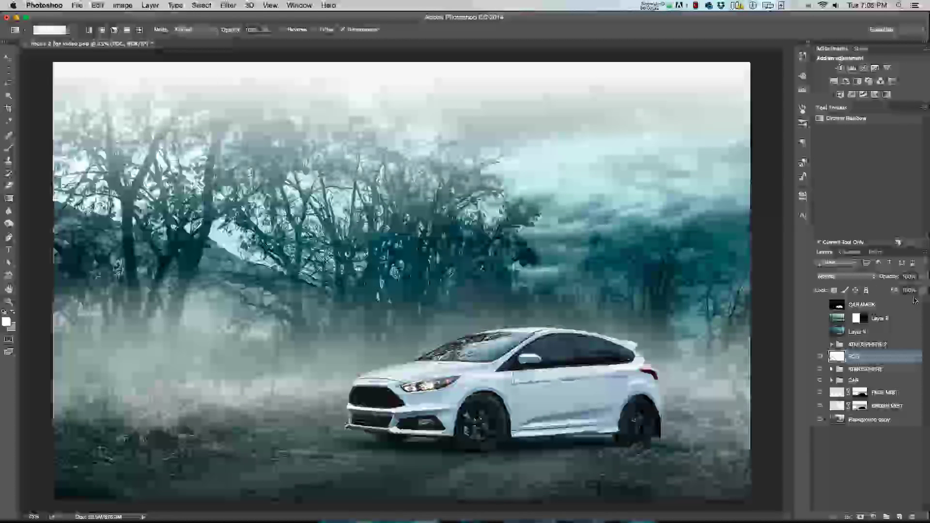
key("r")
key("7")
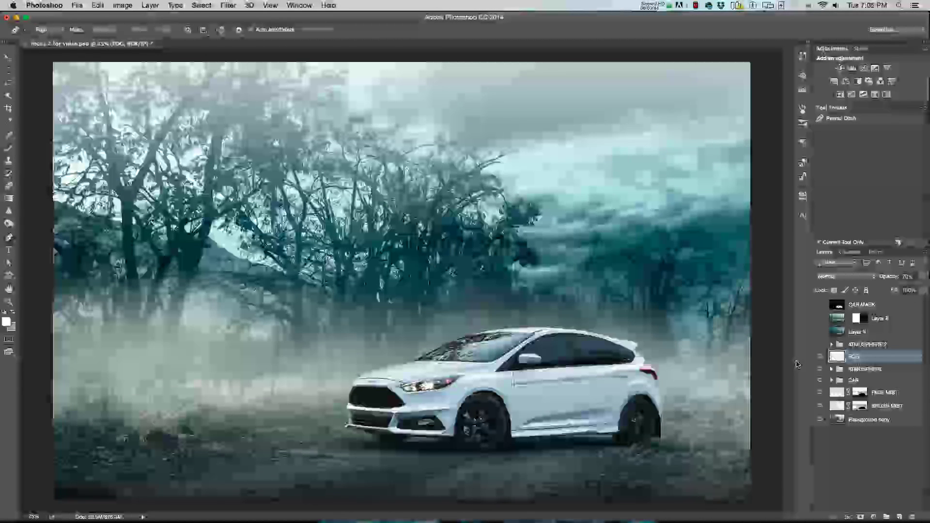
Turn on the ATMOSPHERE 2 group and disable the layer mask on Layer 8.
left_click(819, 345)
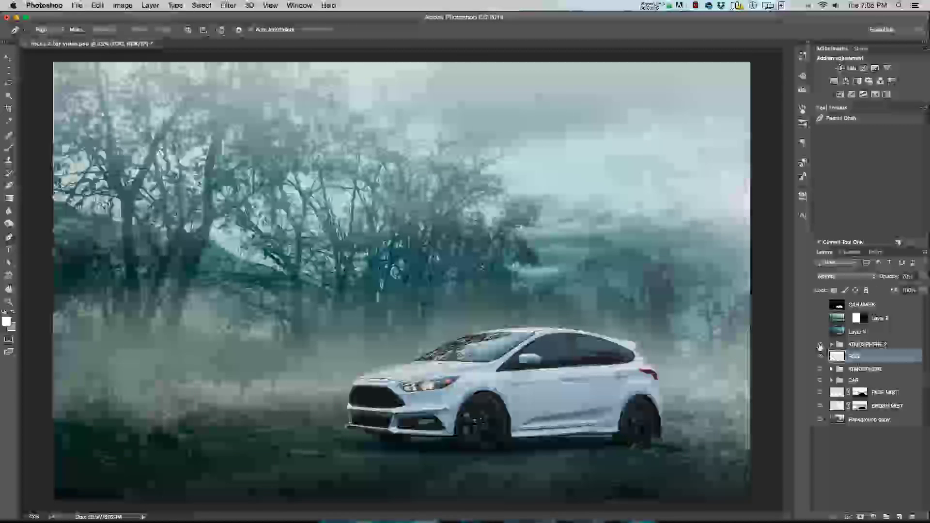
left_click(857, 318, "shift")
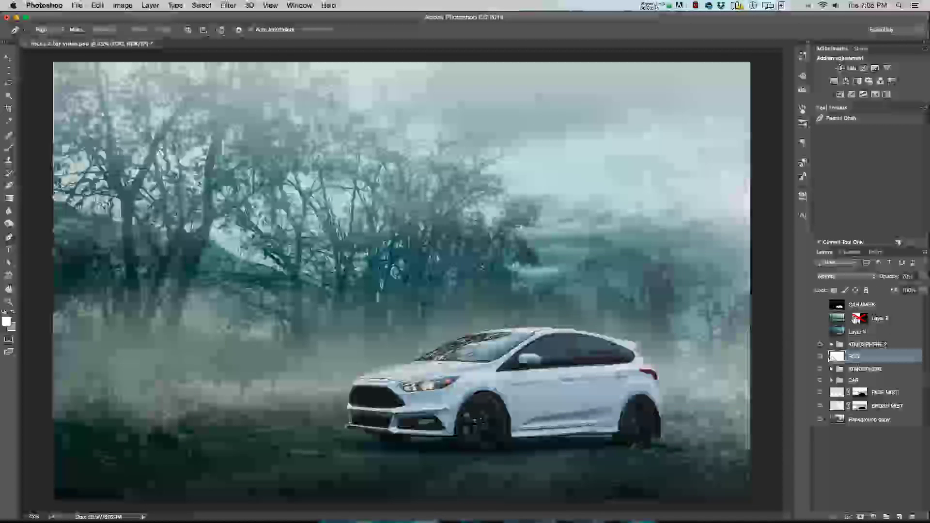
Toggle the visibility of Layer 8 several times to compare it with the current composite.
left_click(819, 320)
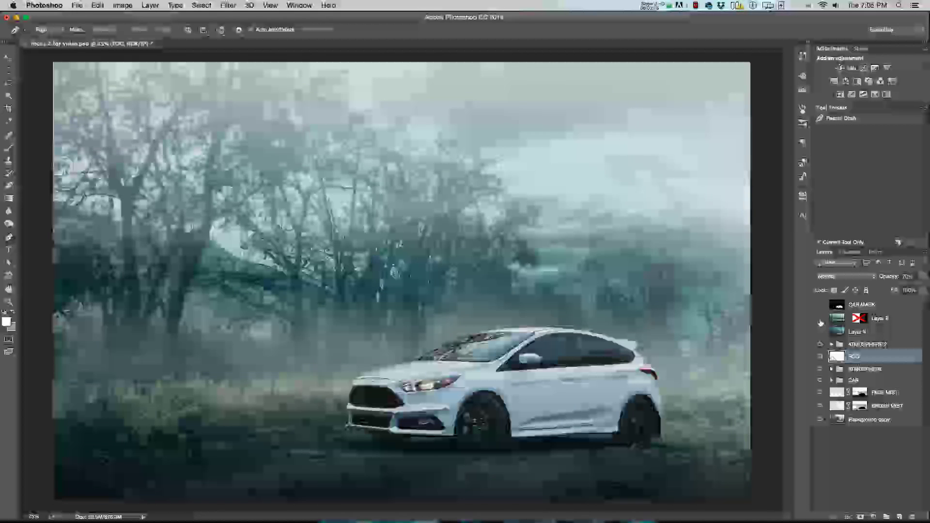
left_click(820, 320)
left_click(820, 322)
left_click(820, 322)
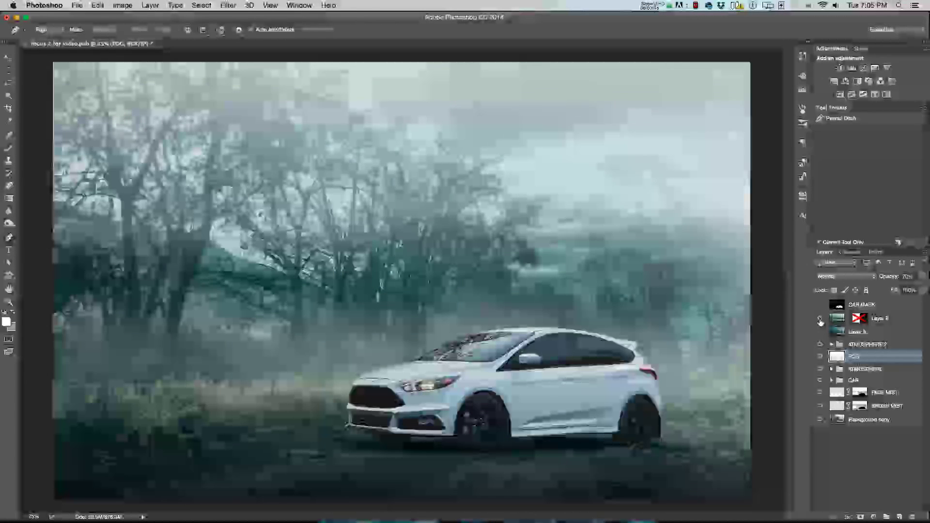
left_click(820, 322)
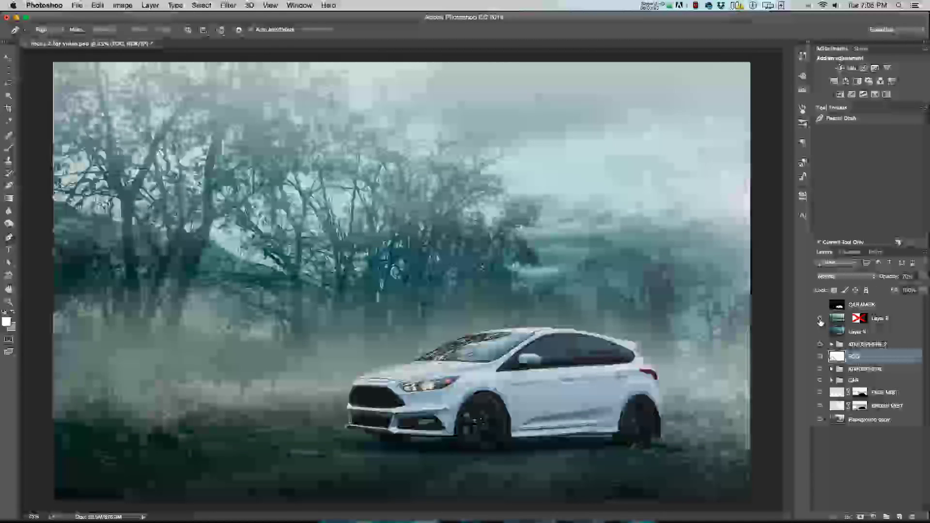
left_click(820, 322)
left_click(820, 321)
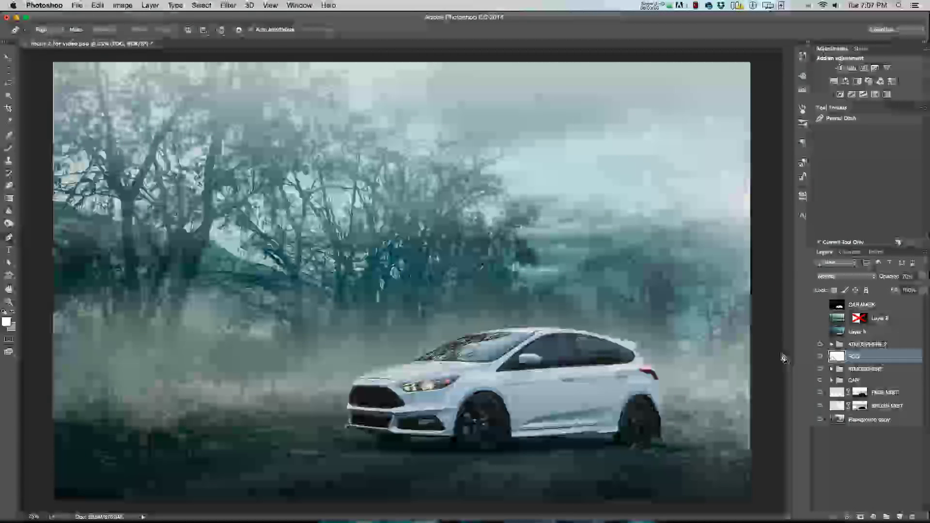